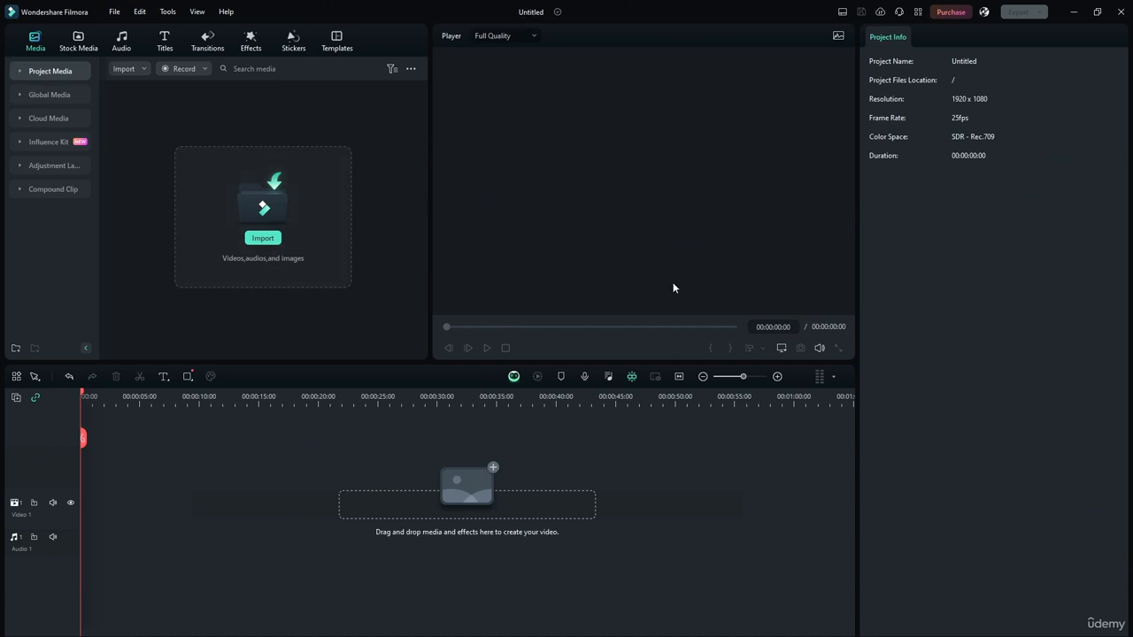
Step: Examine the music genres offered in the audio library, from Trending down to Acoustic and Funk
left_click(121, 40)
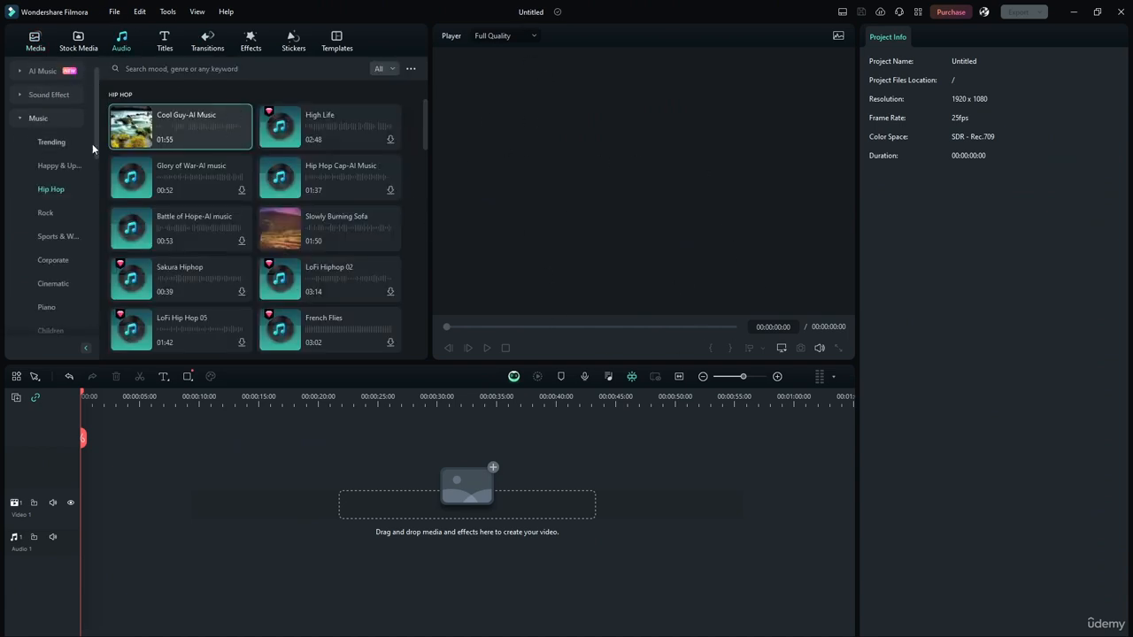
left_click(20, 120)
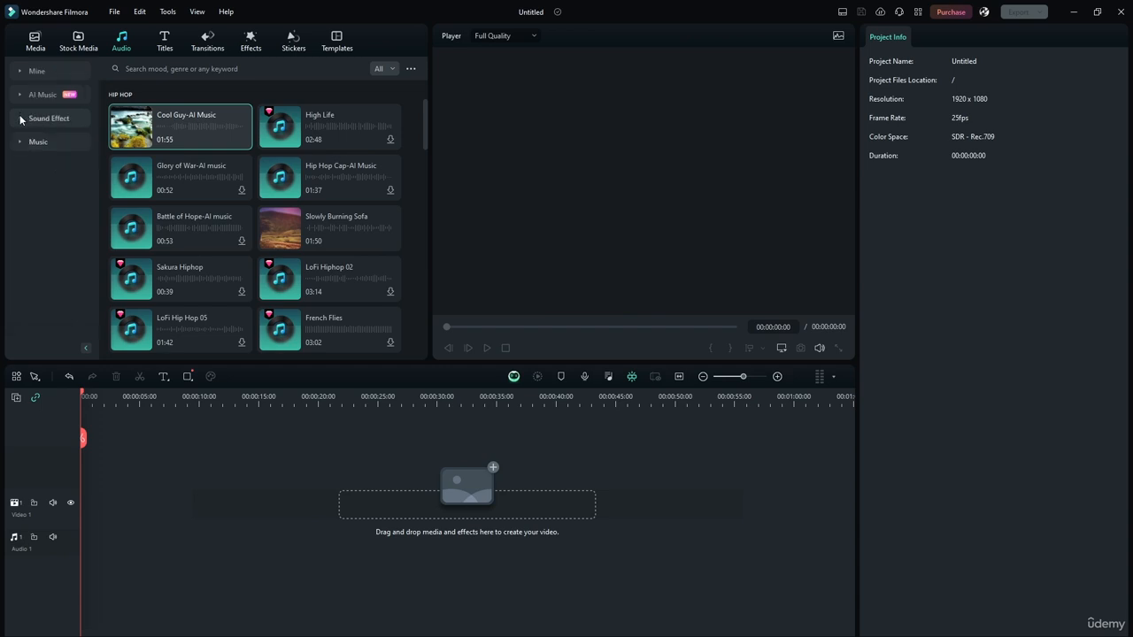
left_click(19, 145)
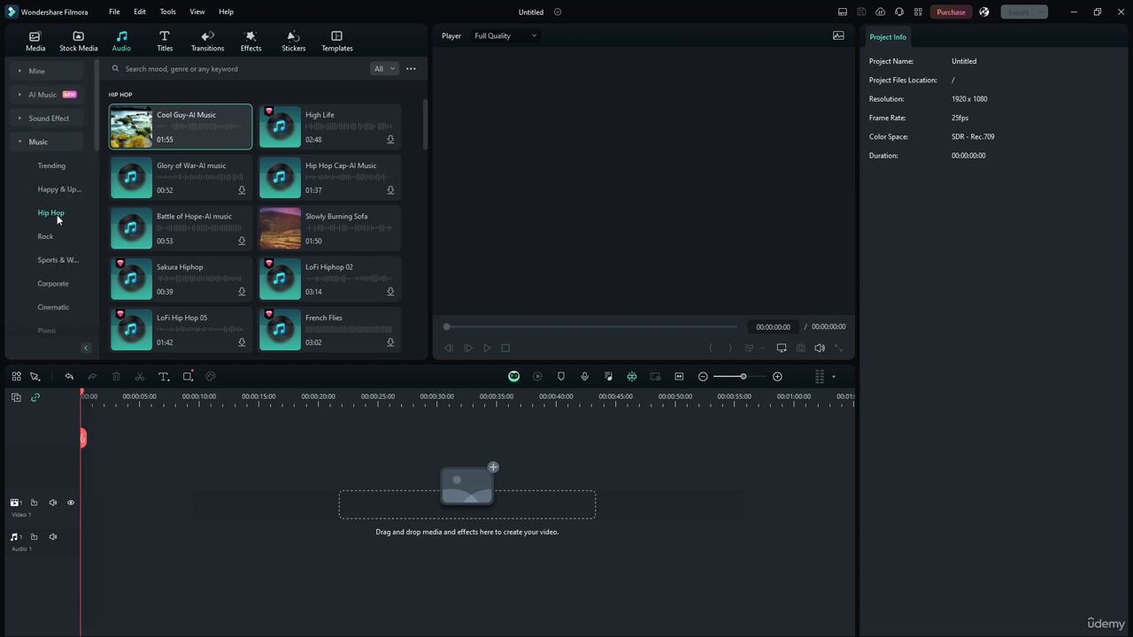
scroll(43, 199, "down", 5)
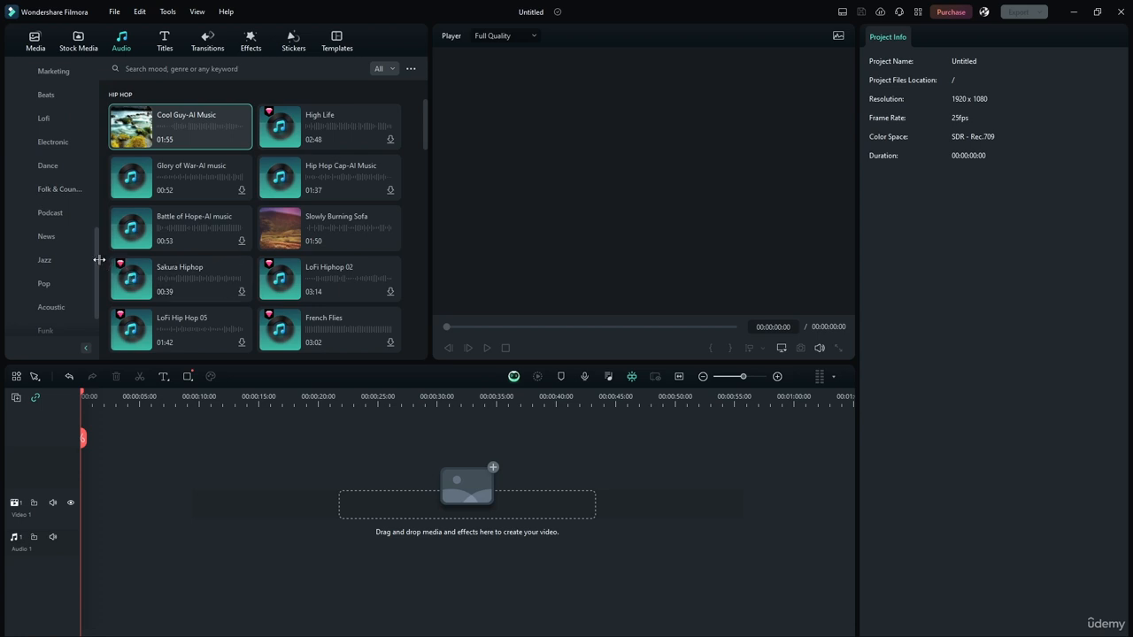
left_click_drag(95, 248, 102, 97)
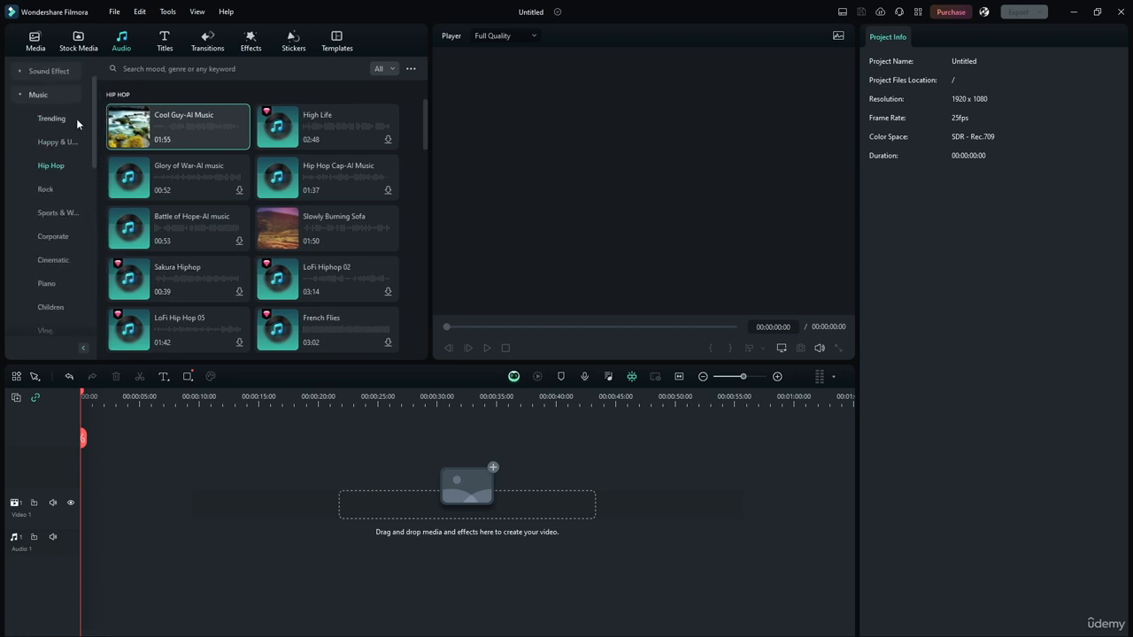
scroll(91, 118, "up", 2)
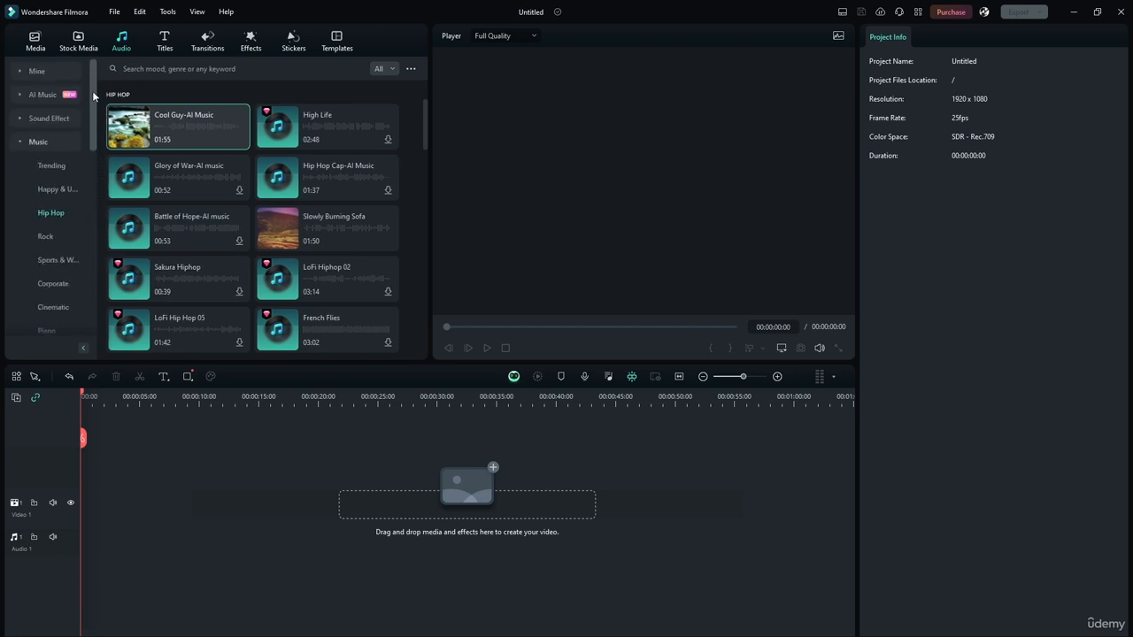
left_click(19, 142)
Step: Look through the downloaded tracks and the personal music import in the audio library, without importing a file
left_click(34, 71)
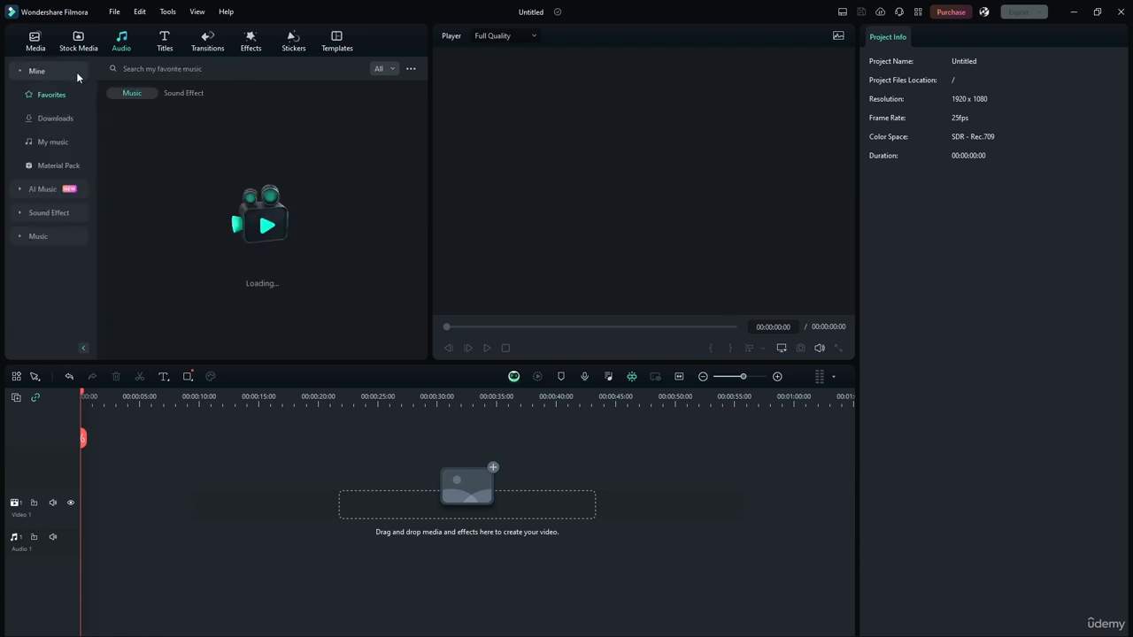
left_click(55, 118)
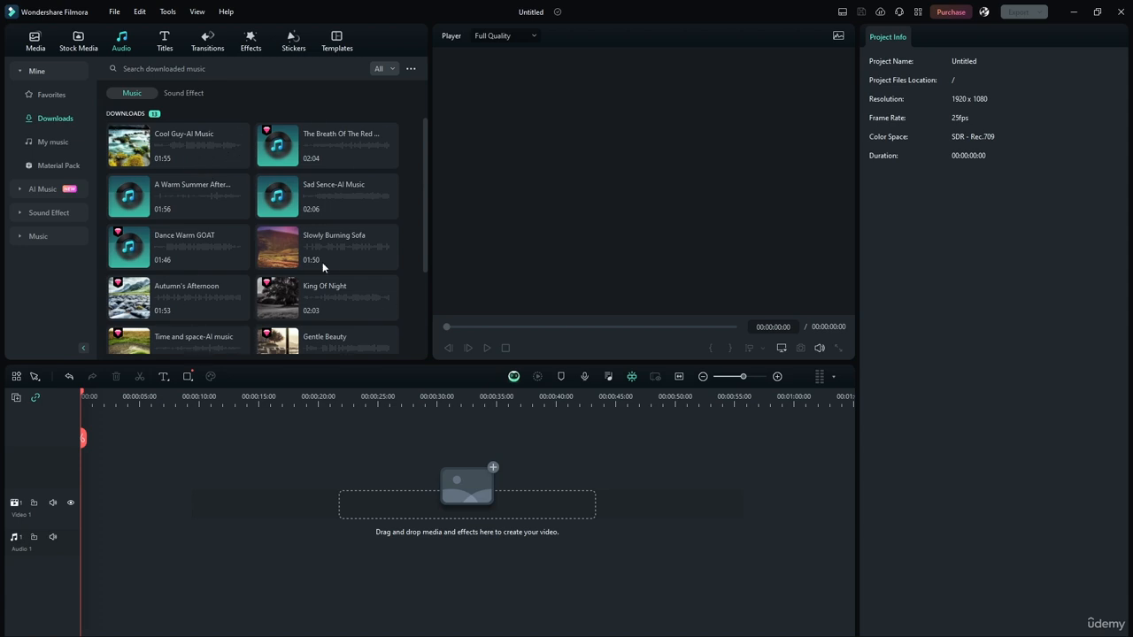
left_click(53, 142)
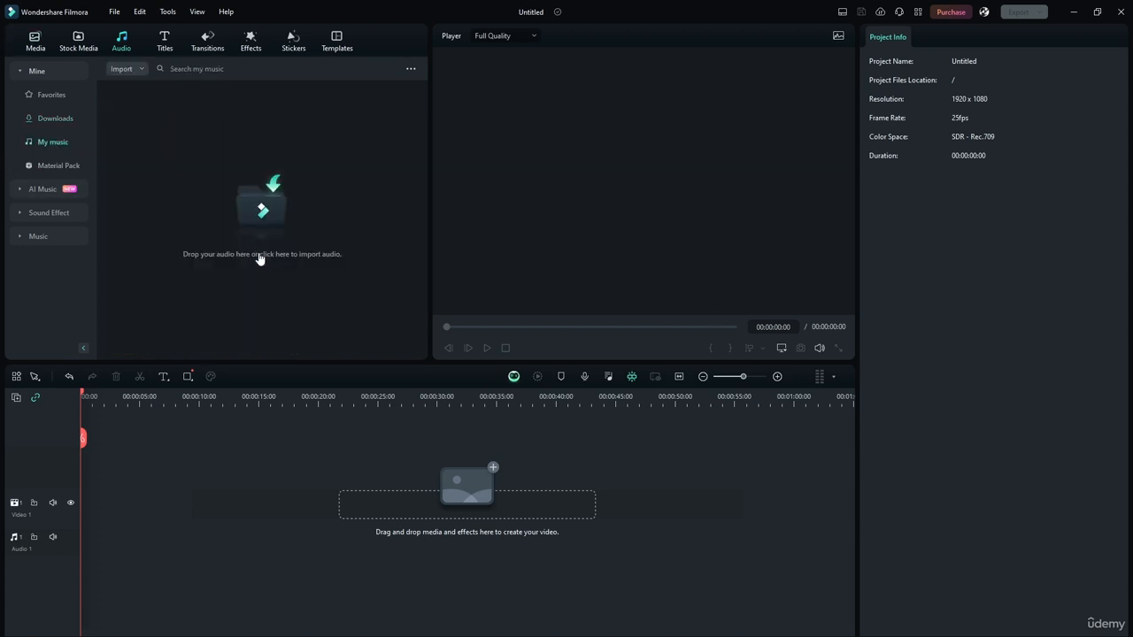
left_click(316, 220)
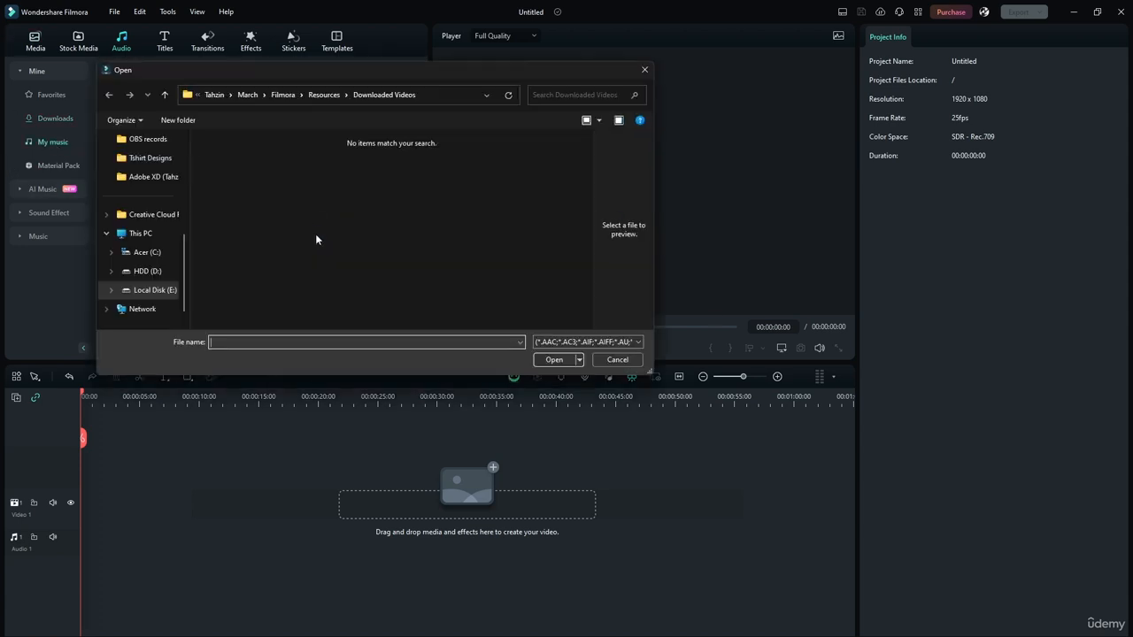
left_click(602, 360)
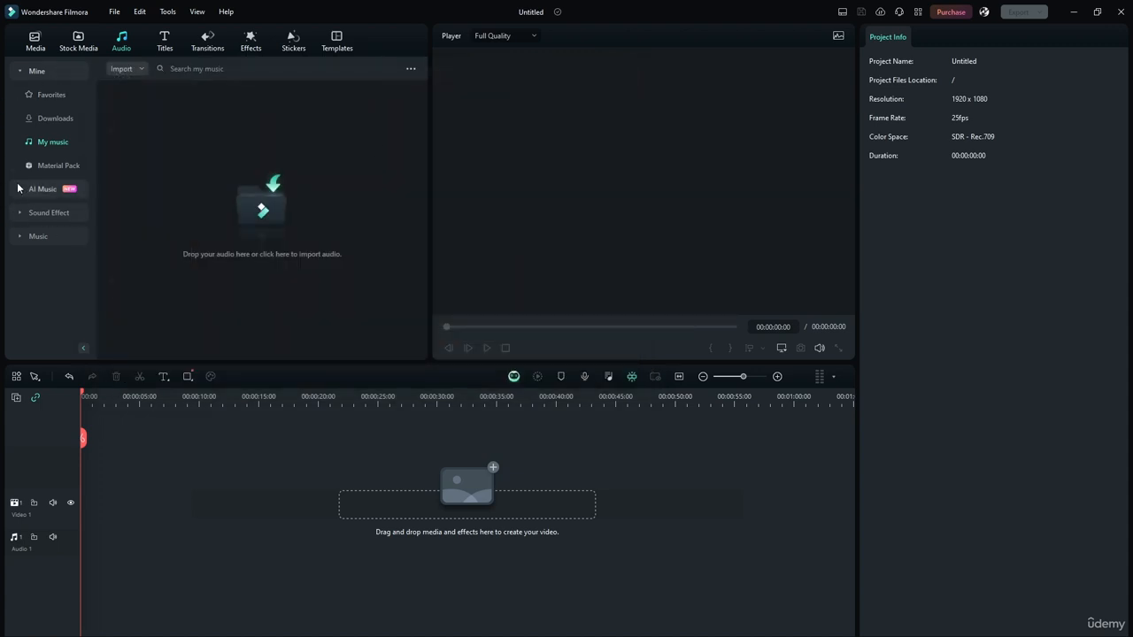
Step: Place the Hip Hop track Cool Guy-AI Music at the start of Audio 1 and preview its opening
left_click(40, 237)
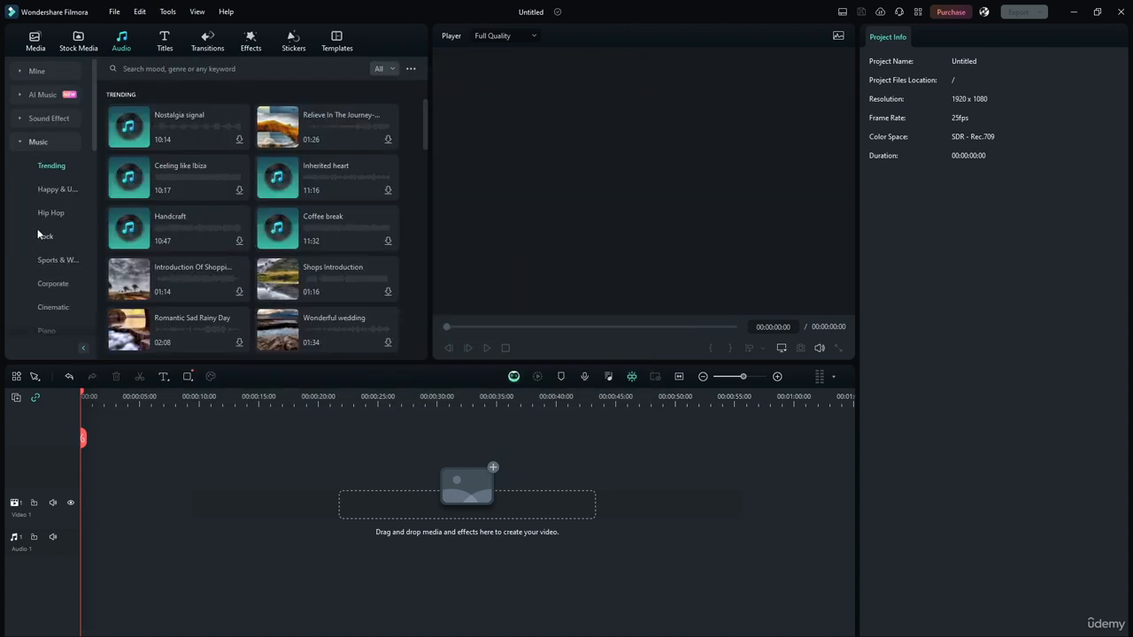
left_click(46, 212)
left_click_drag(129, 124, 91, 523)
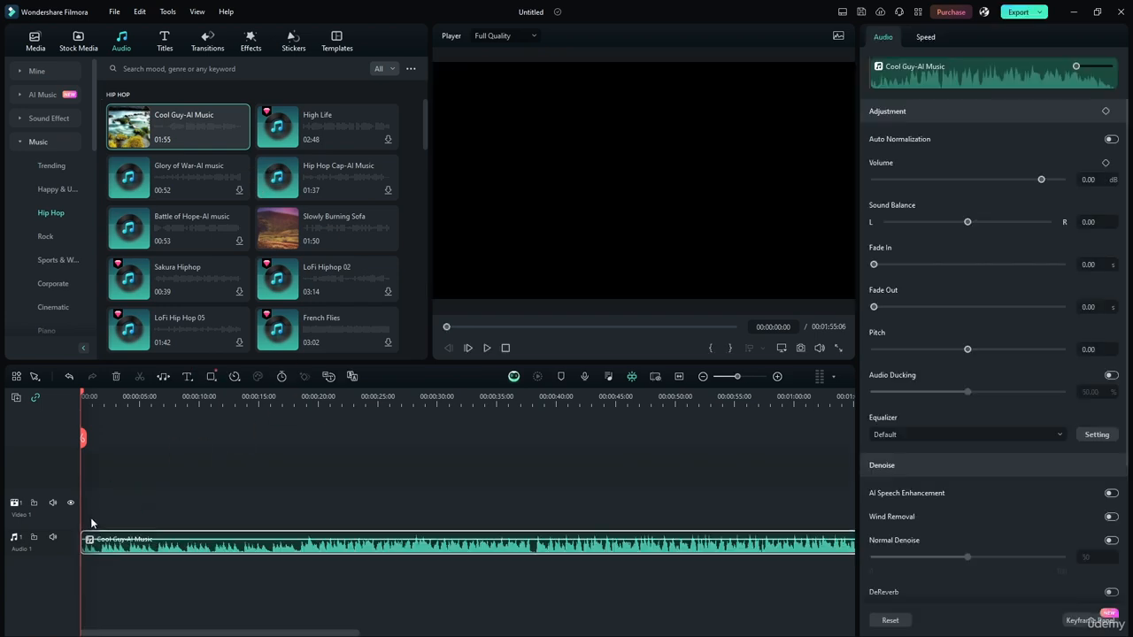
left_click(487, 348)
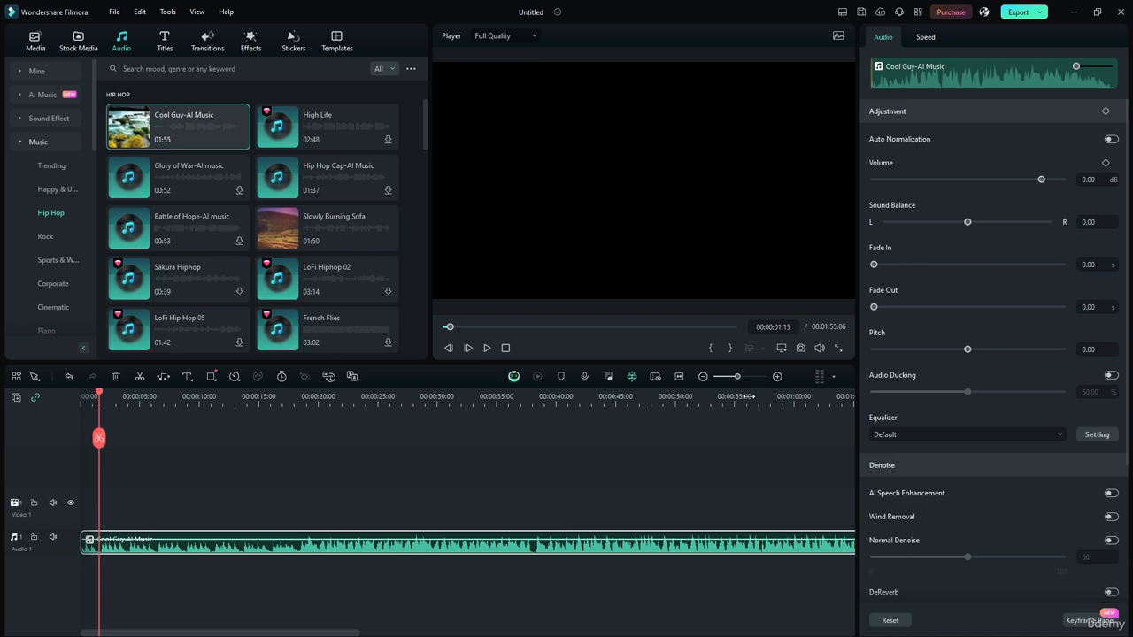
Step: Trim the end of the Cool Guy-AI Music clip so that it lasts 10 seconds
left_click_drag(737, 376, 726, 376)
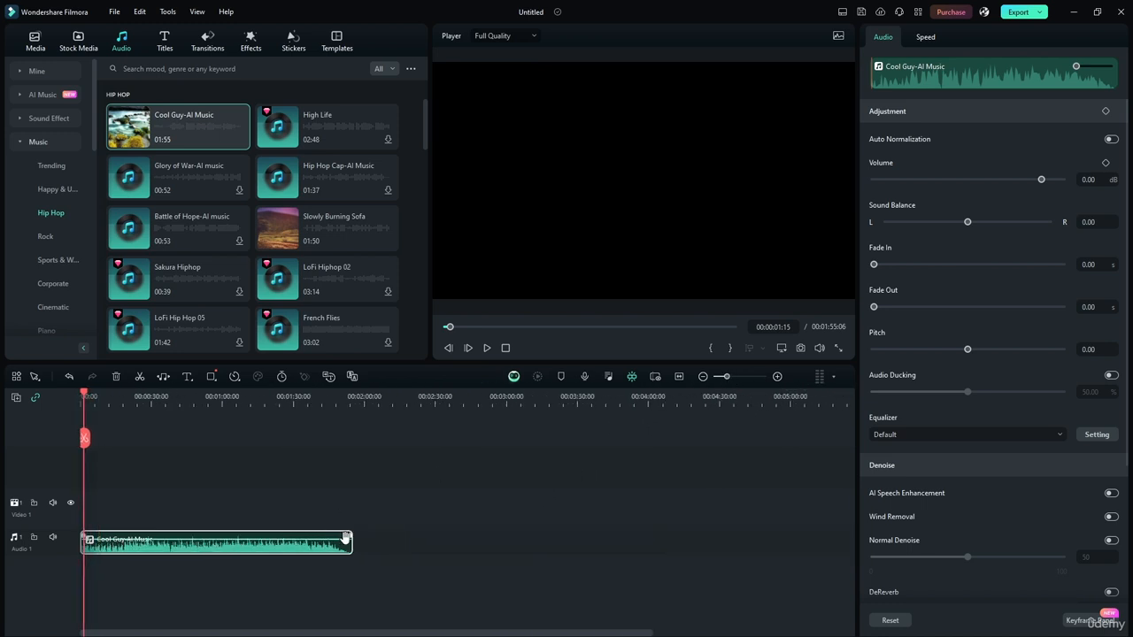
left_click_drag(351, 545, 128, 541)
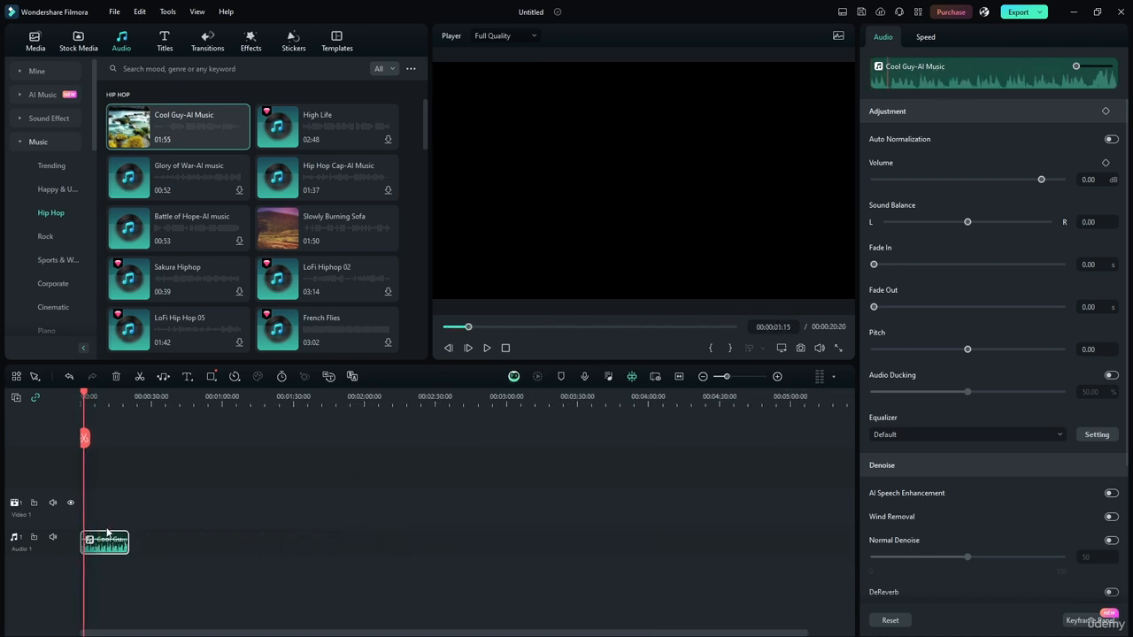
left_click_drag(726, 376, 745, 376)
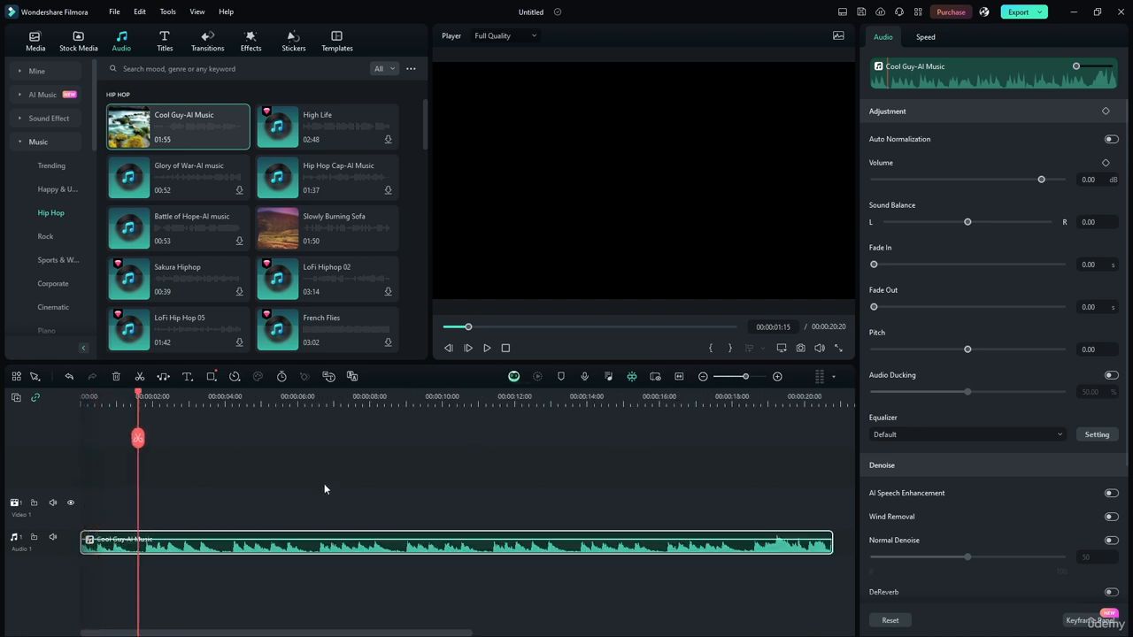
left_click_drag(832, 542, 441, 526)
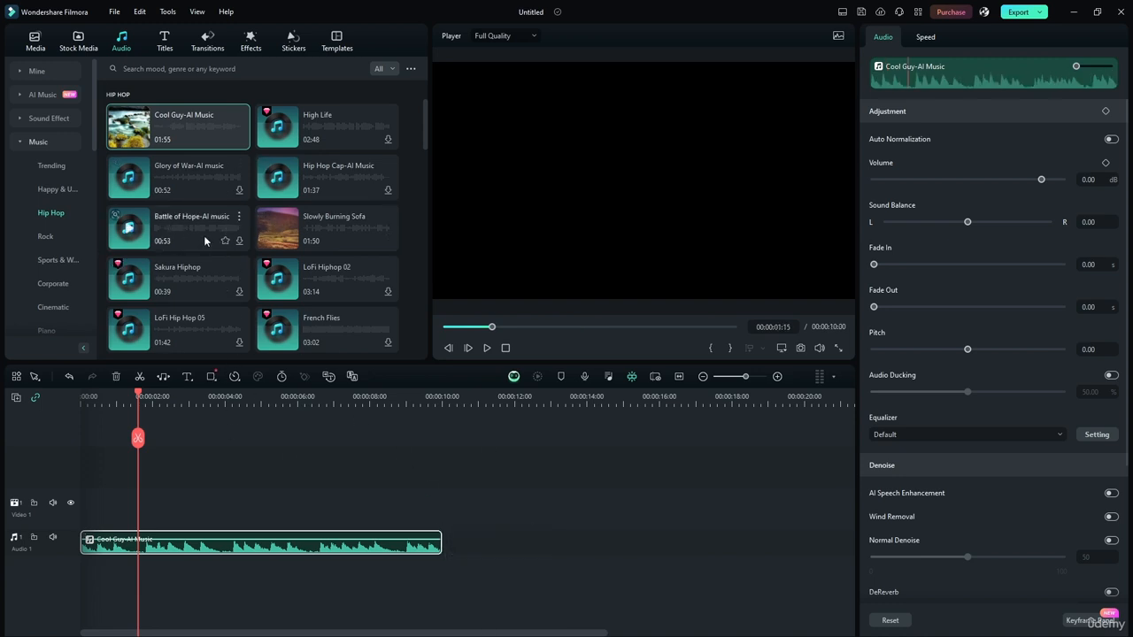
Step: Add Battle of Hope-AI music to Audio 1 directly after the Cool Guy-AI Music clip
left_click_drag(204, 235, 459, 529)
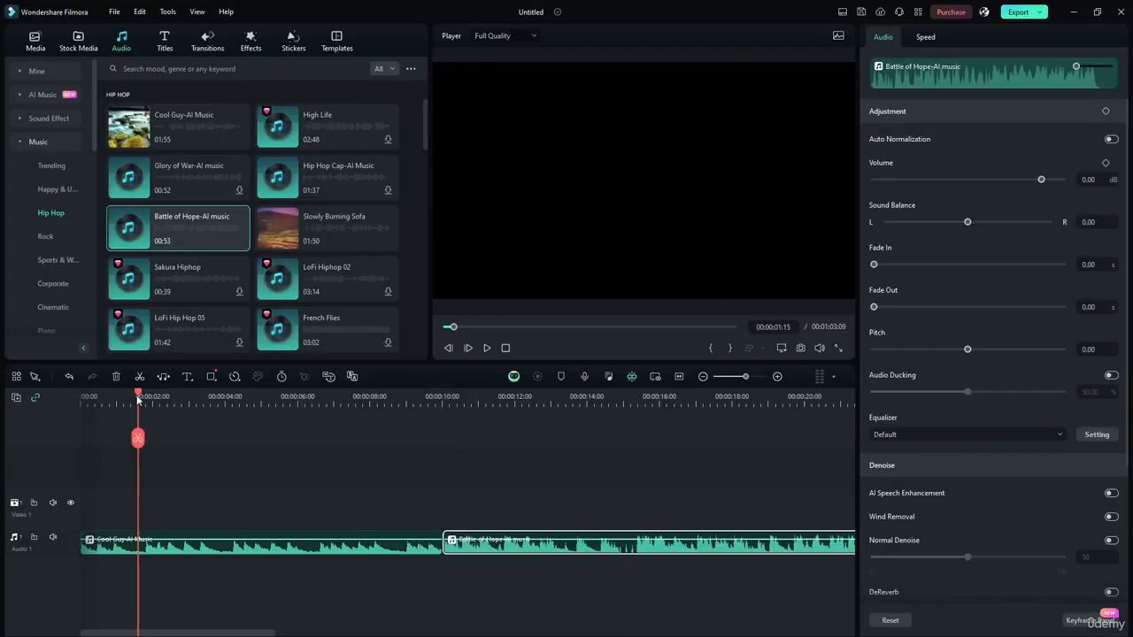
left_click_drag(138, 398, 453, 412)
left_click_drag(501, 539, 305, 503)
key("ctrl+z")
Step: Move the Battle of Hope-AI music clip to the start of a second audio track and trim it to 10 seconds
left_click_drag(523, 550, 151, 584)
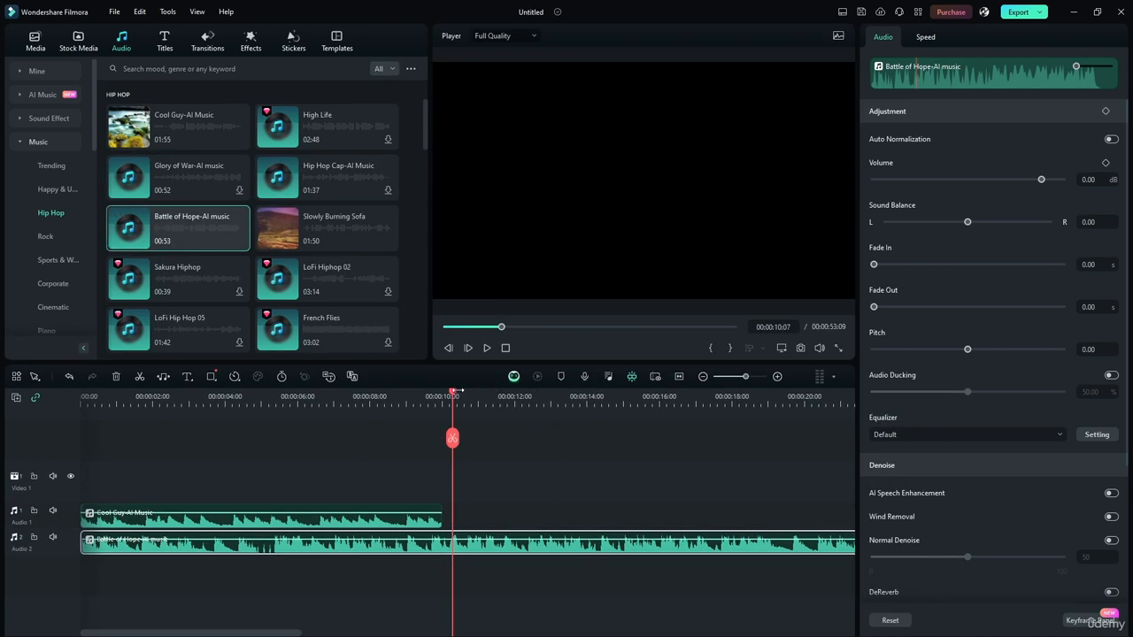
left_click_drag(455, 394, 910, 400)
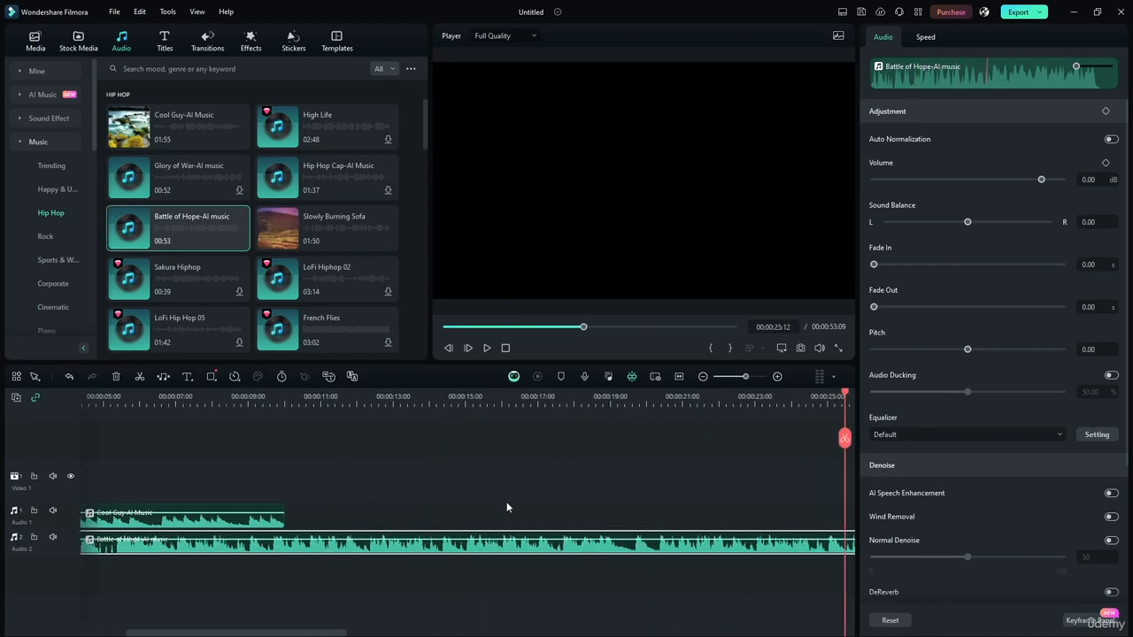
left_click(680, 376)
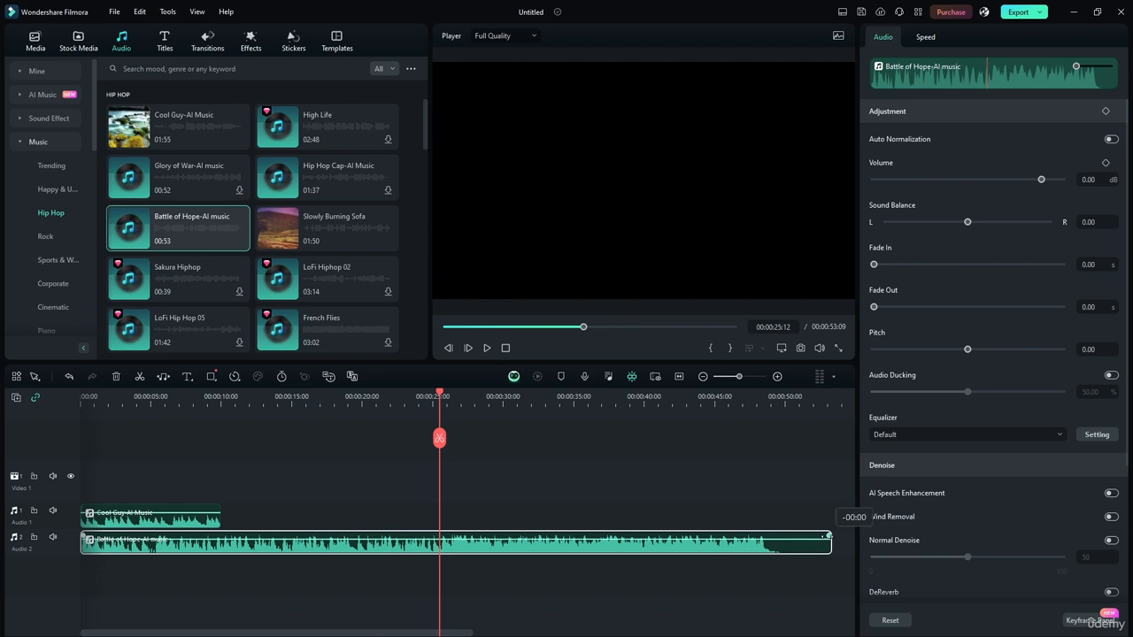
left_click_drag(832, 542, 220, 547)
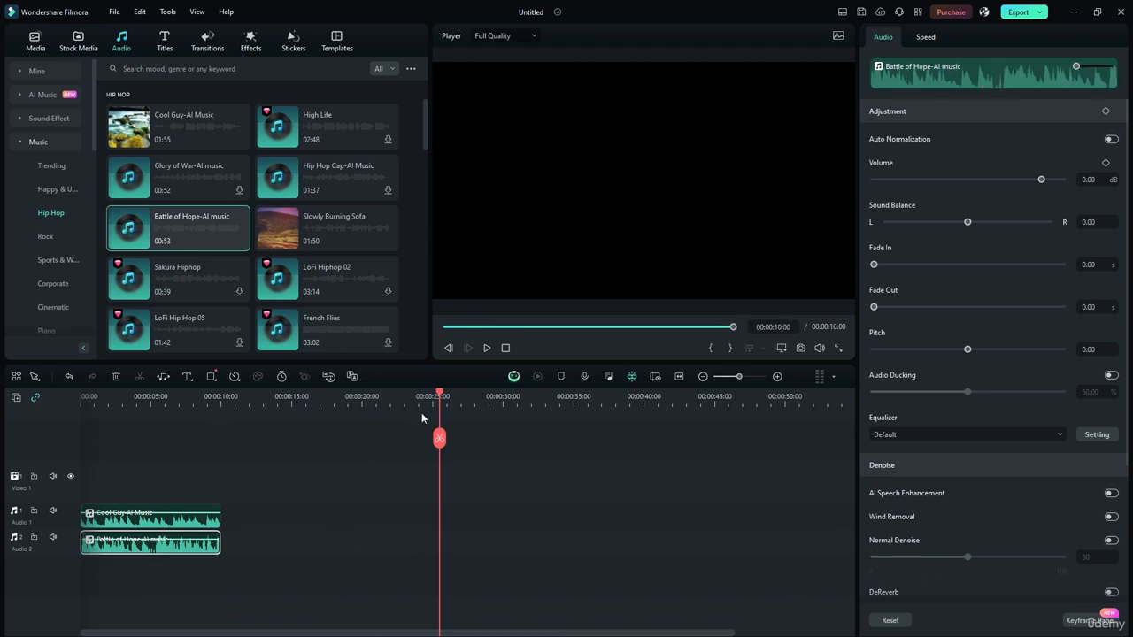
Step: Move the trimmed Battle of Hope-AI music clip directly behind Cool Guy-AI Music on Audio 1 and return the playhead to the start
left_click_drag(438, 395, 143, 396)
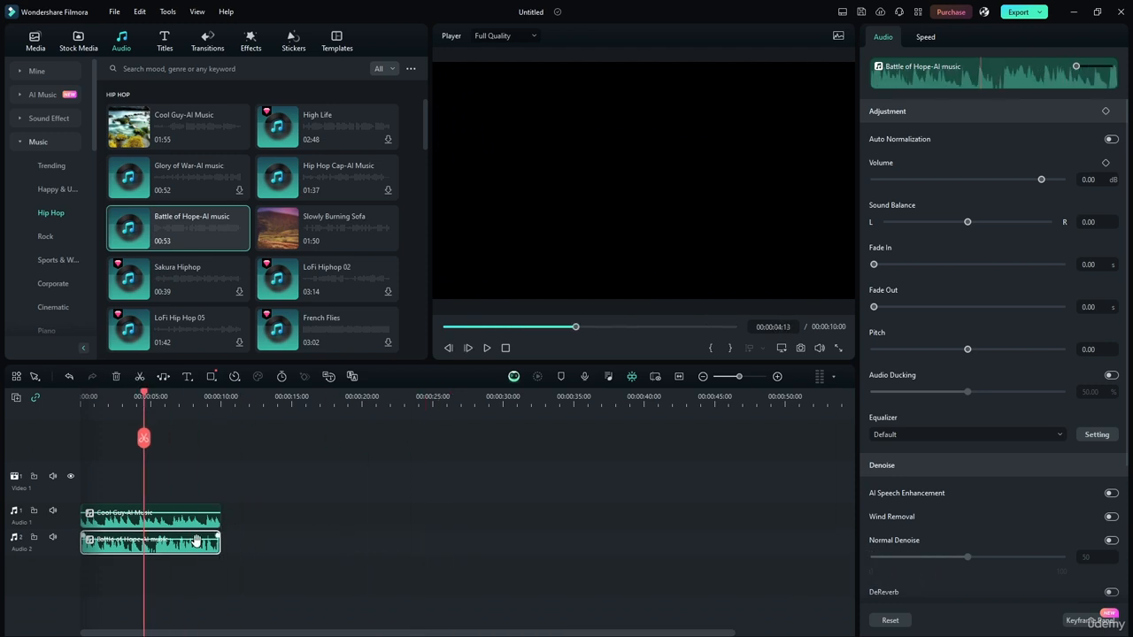
left_click_drag(195, 540, 338, 525)
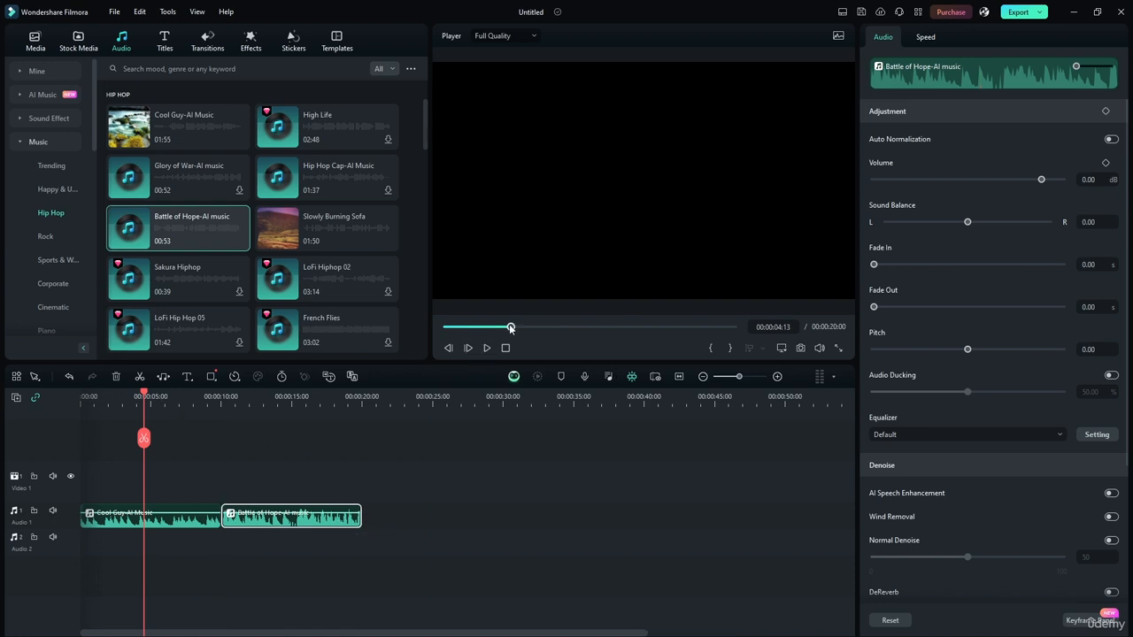
left_click_drag(510, 328, 445, 328)
left_click(675, 377)
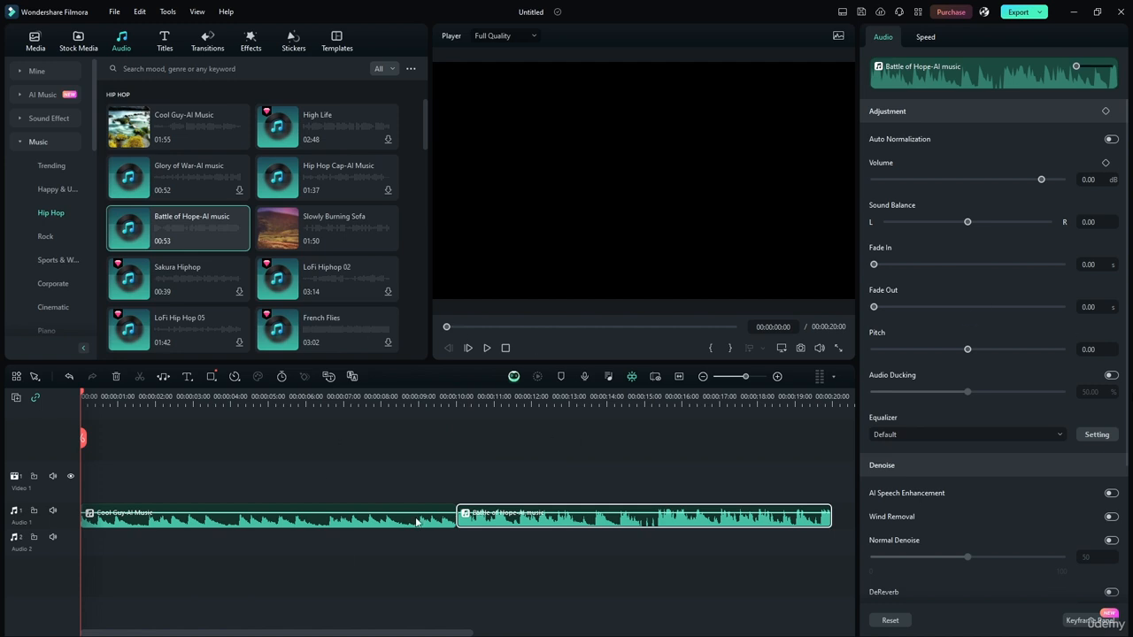
Step: Stack the Battle of Hope-AI music clip below the first clip on Audio 2, and put it back at the end of Audio 1
left_click_drag(557, 523, 188, 542)
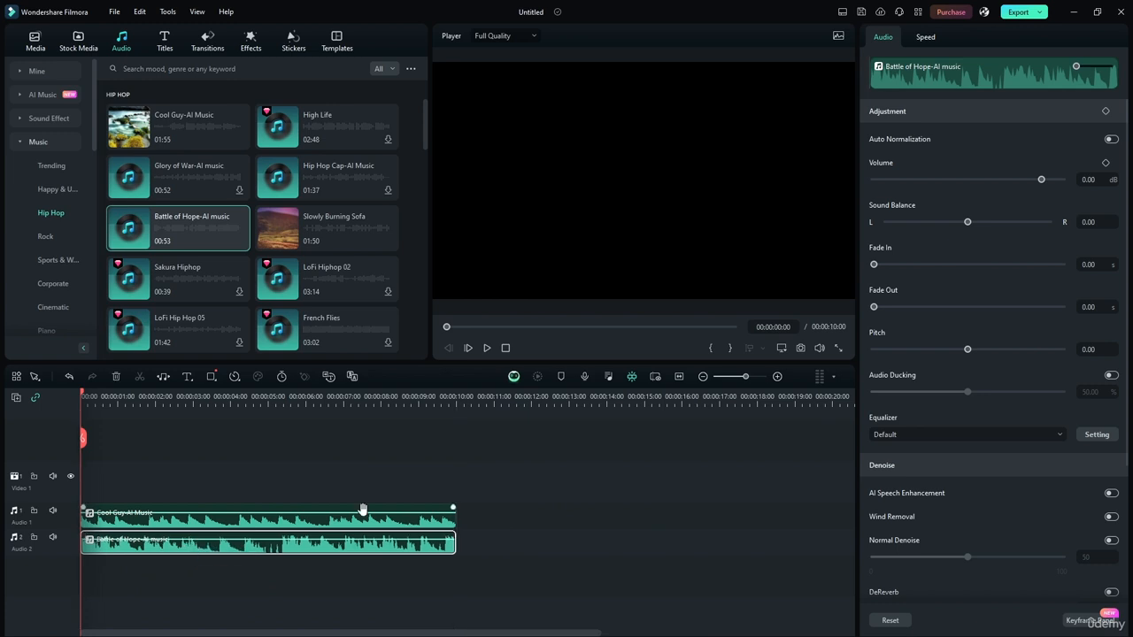
left_click(182, 482)
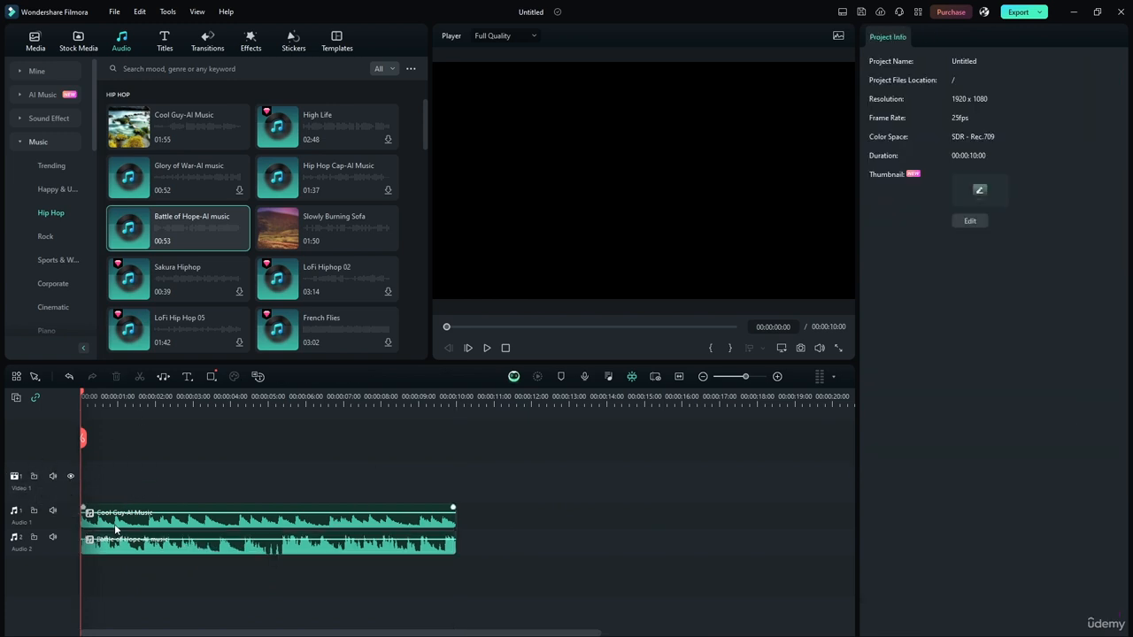
left_click_drag(142, 544, 516, 520)
left_click(506, 460)
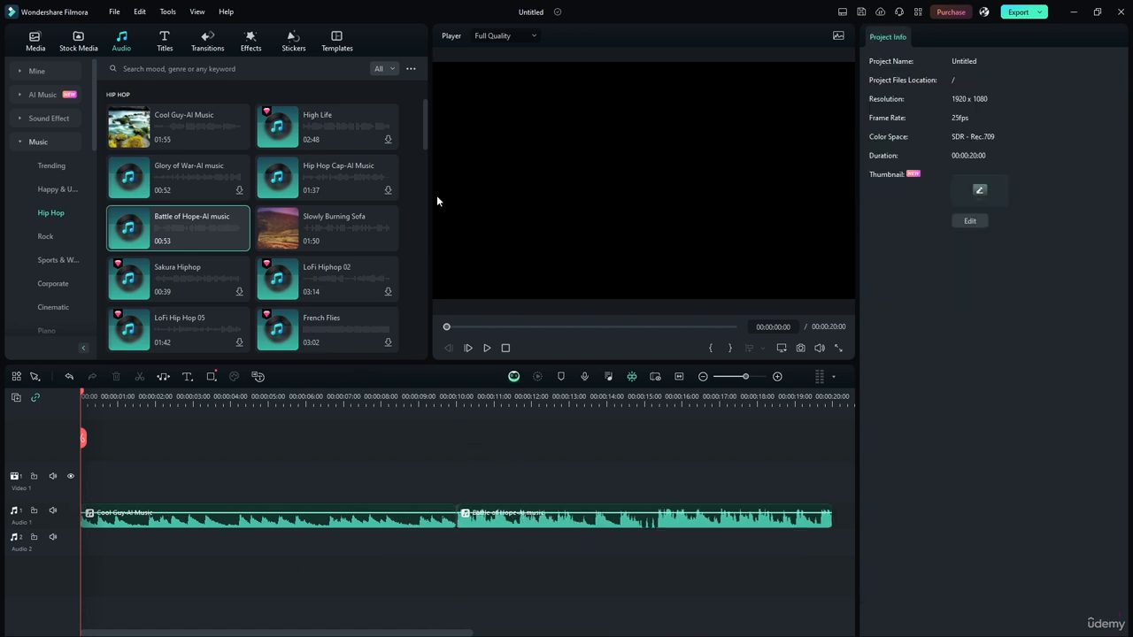
Step: Open the Audio Transitions collection and show all transitions, both free and paid
left_click(201, 40)
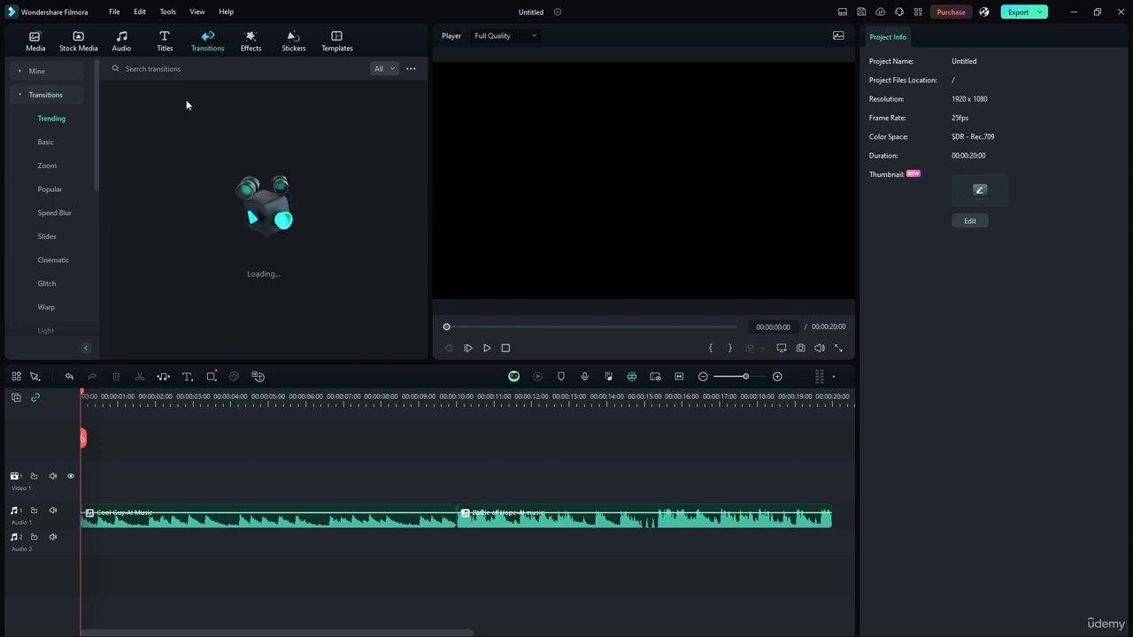
left_click(123, 45)
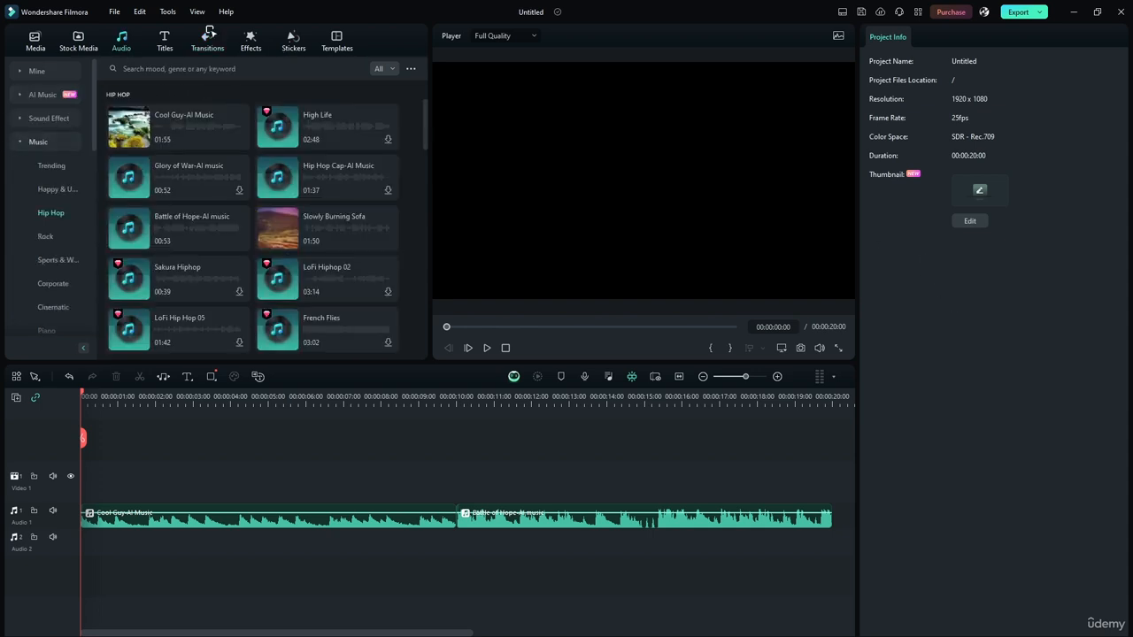
left_click(208, 40)
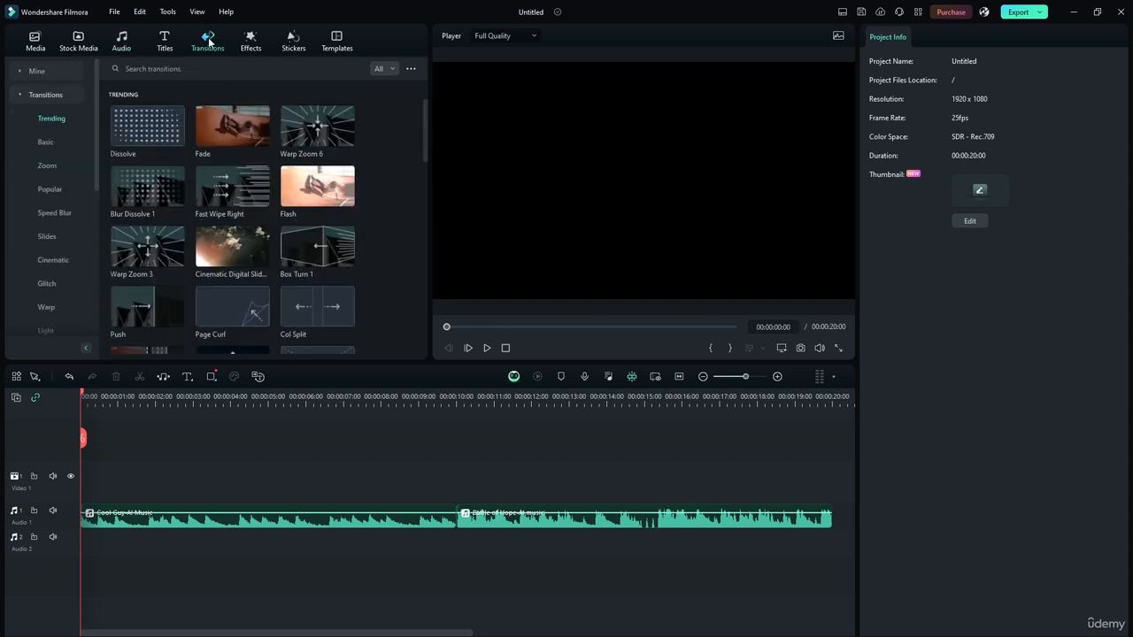
left_click(21, 95)
left_click(35, 118)
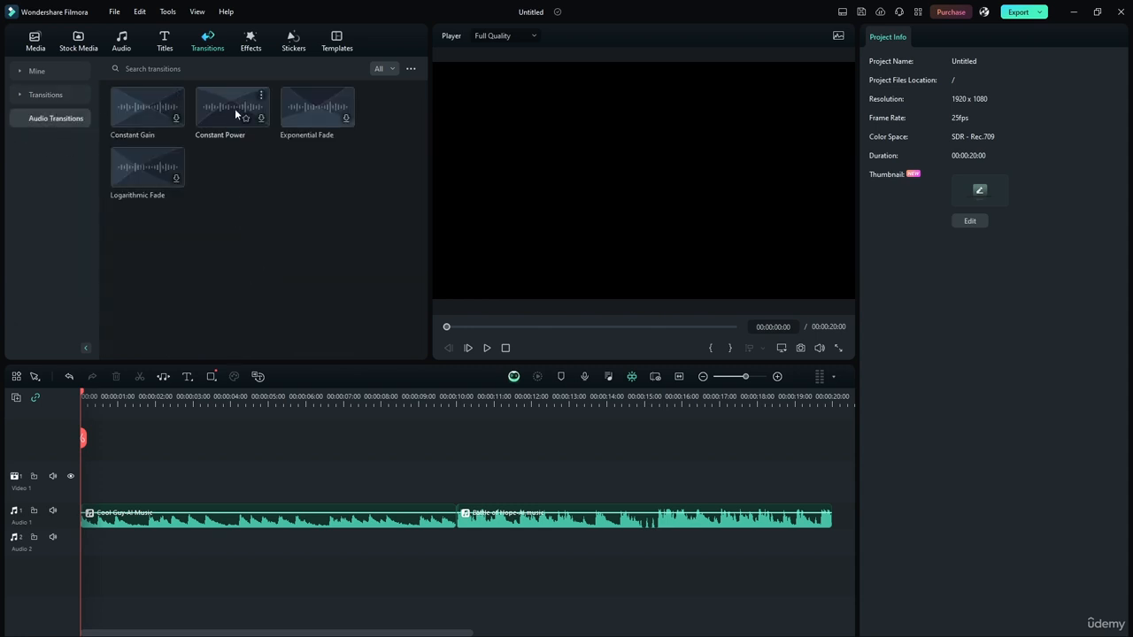
left_click(396, 70)
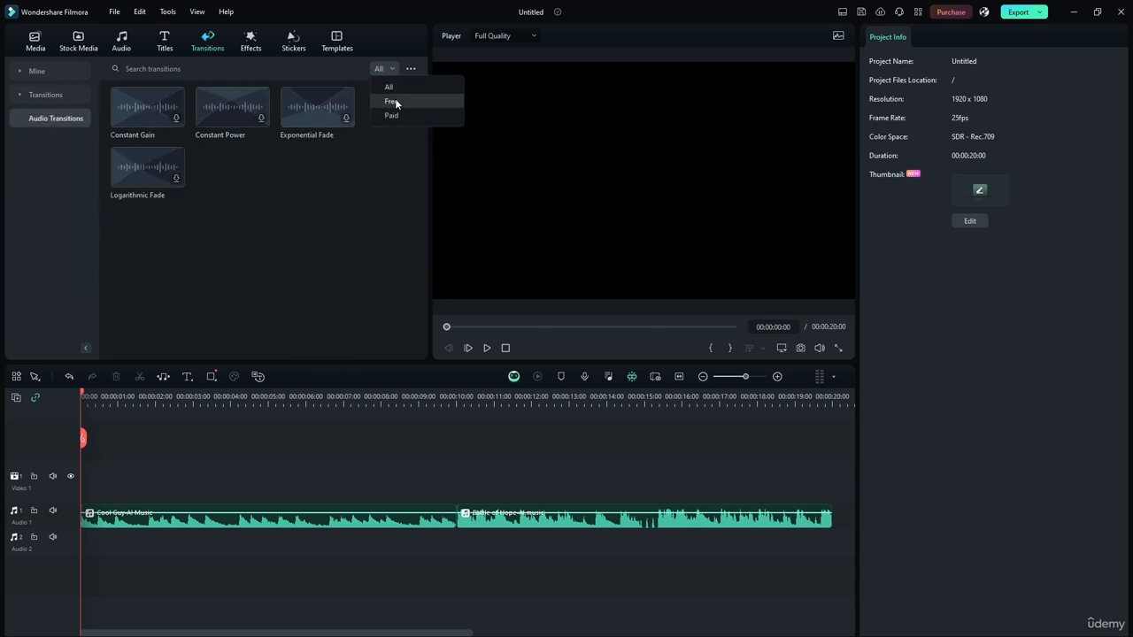
left_click(384, 85)
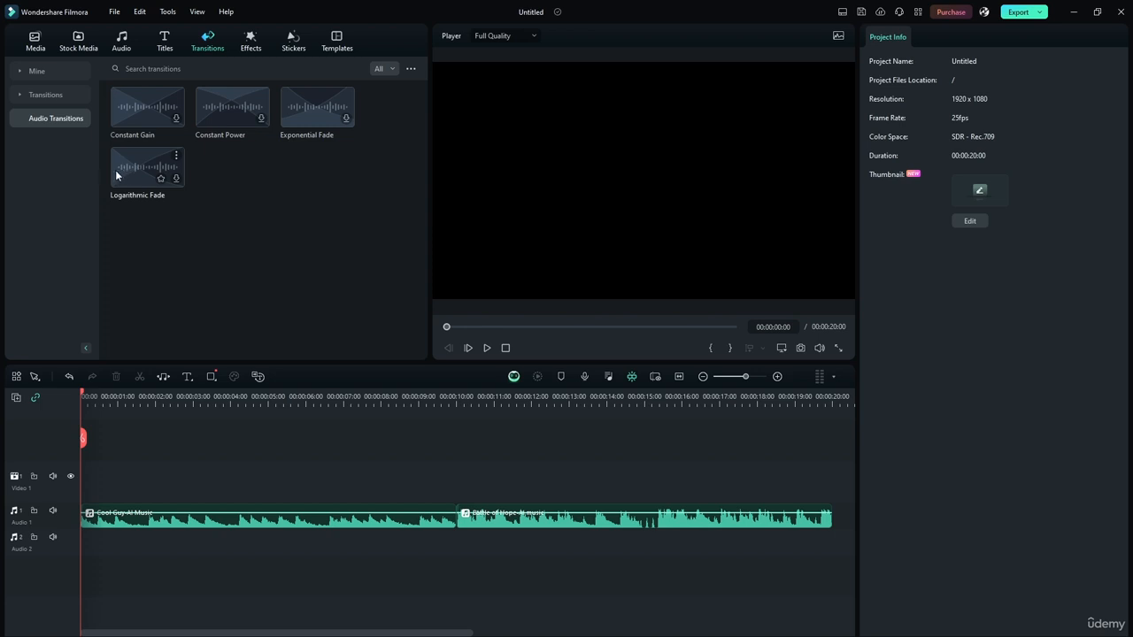
Step: Play across the join between the two music clips on Audio 1 without a transition, starting just before the 10-second mark
left_click_drag(423, 403, 472, 395)
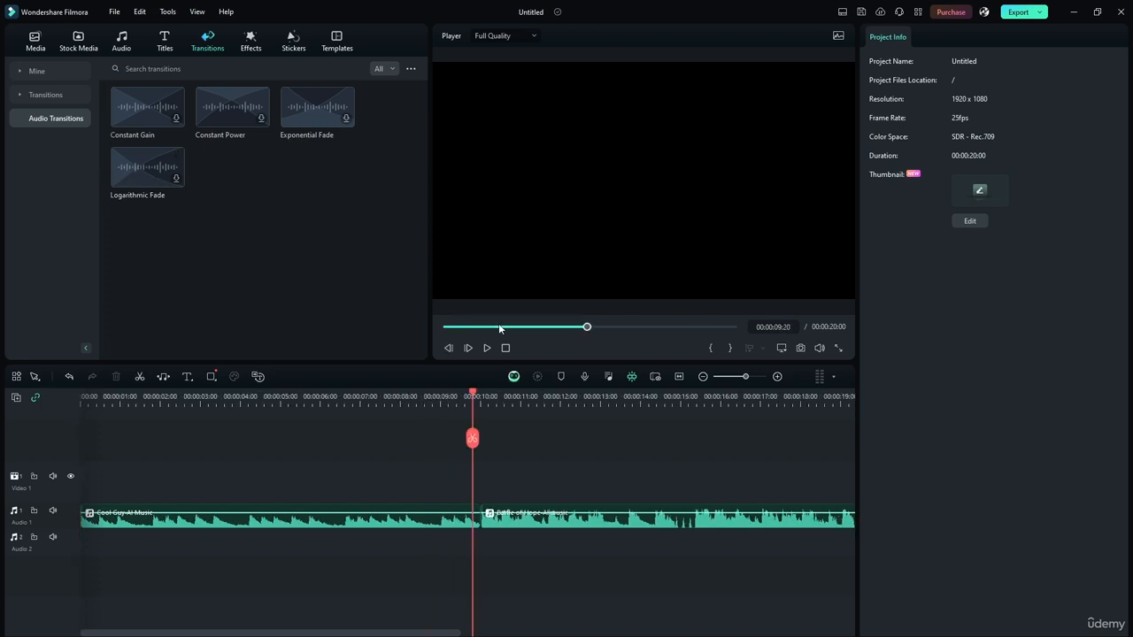
left_click(486, 348)
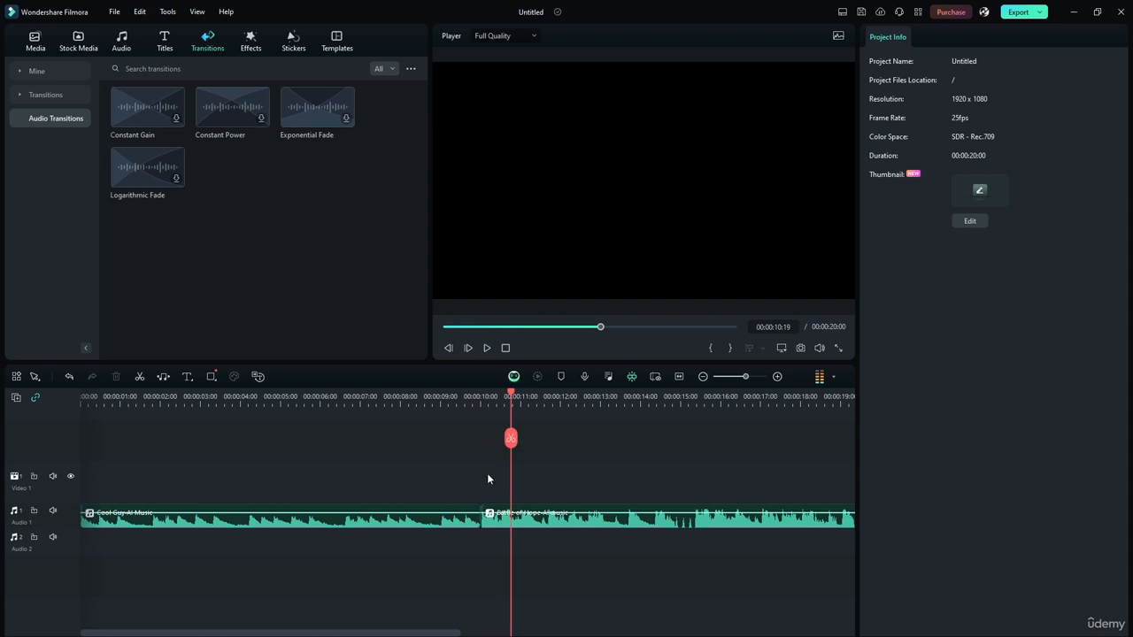
left_click_drag(510, 397, 455, 397)
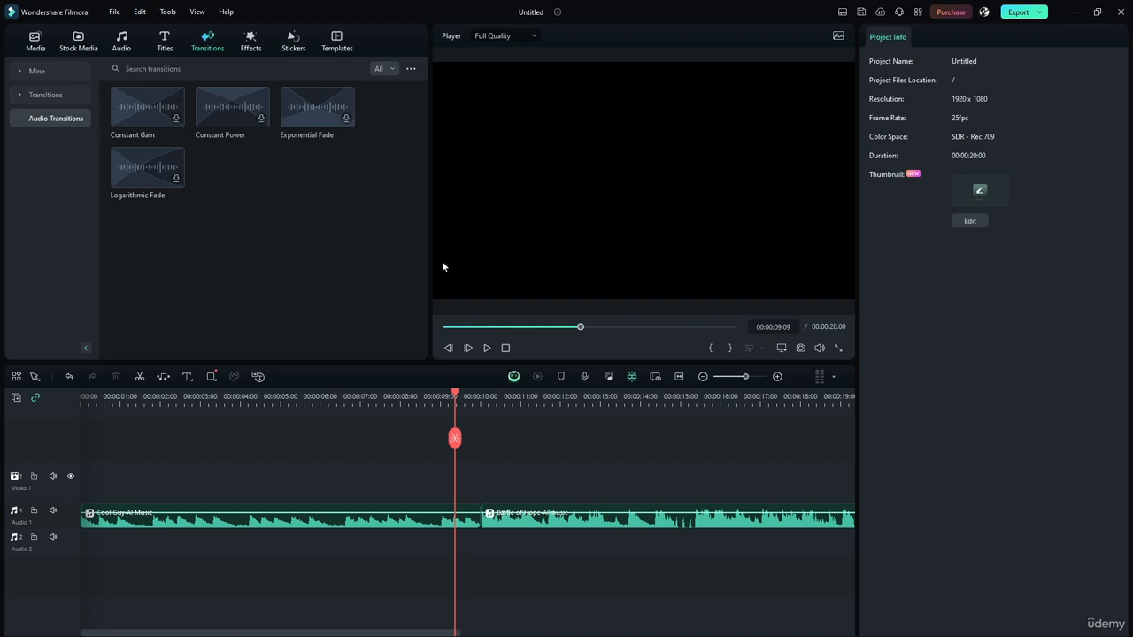
left_click(486, 349)
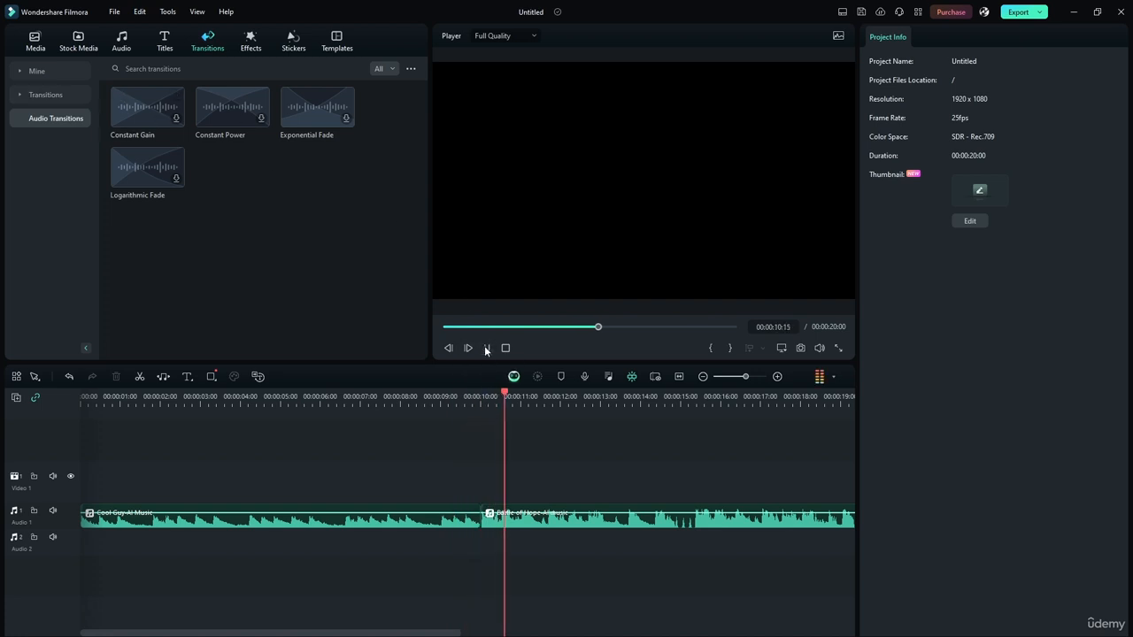
left_click(487, 348)
left_click(442, 396)
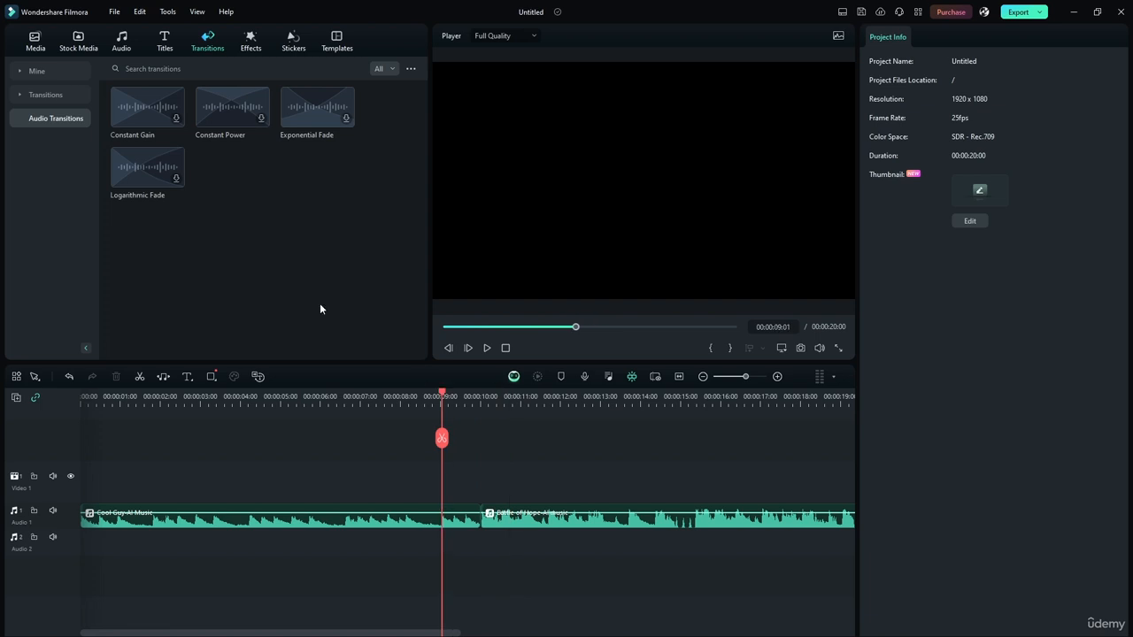
Step: Try the Constant Gain transition at the join between the two music clips by playing across it, and remove it
left_click_drag(133, 109, 480, 519)
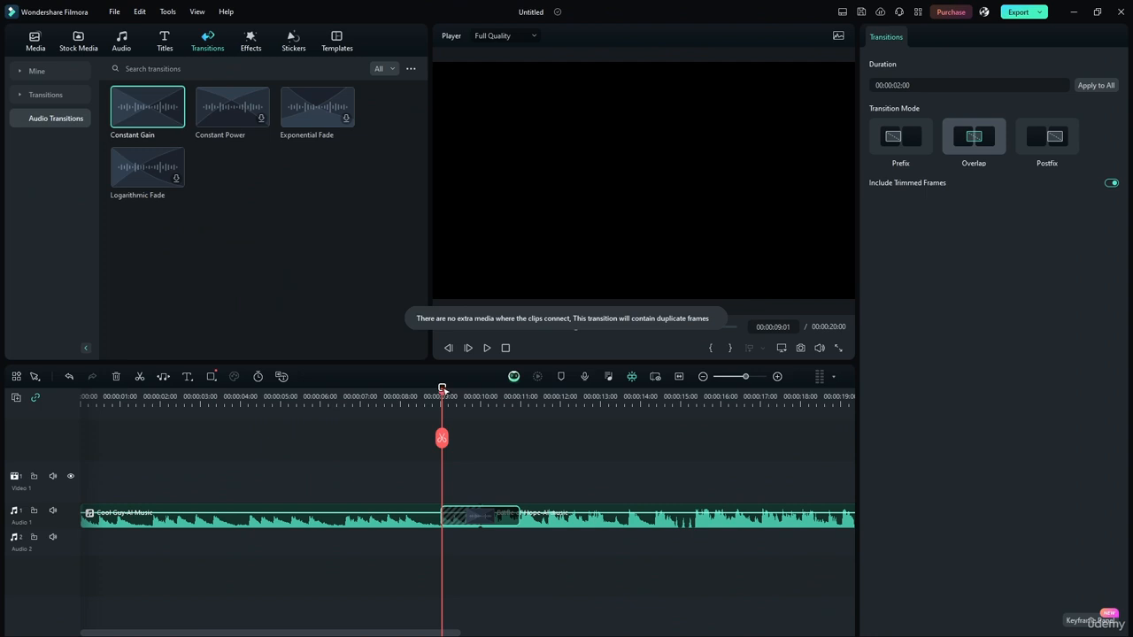
left_click_drag(442, 391, 367, 392)
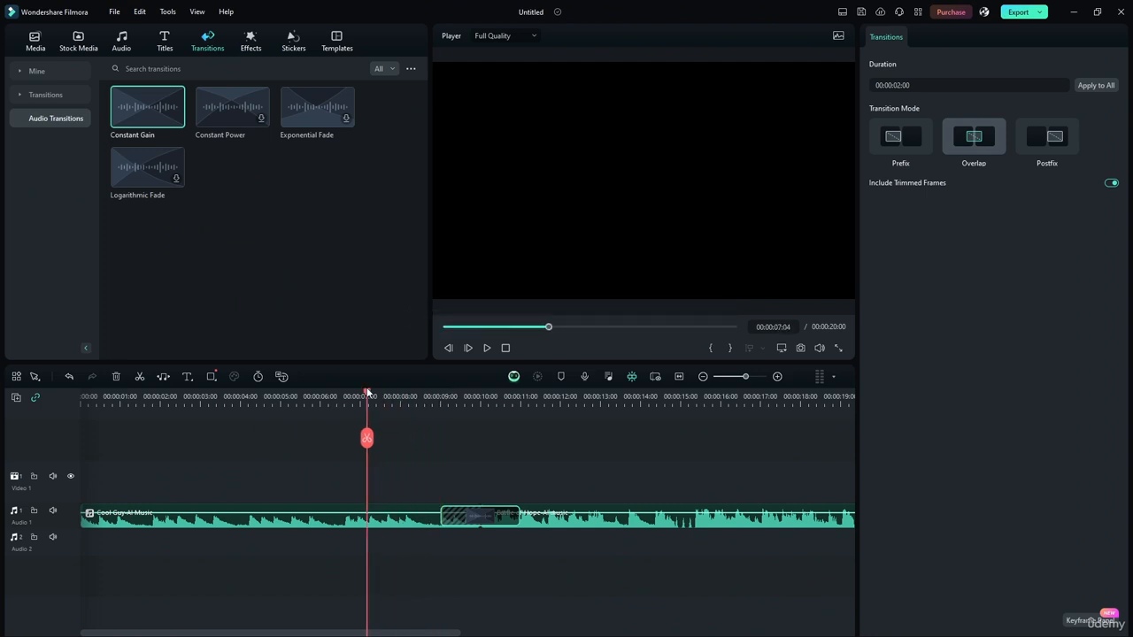
left_click(487, 348)
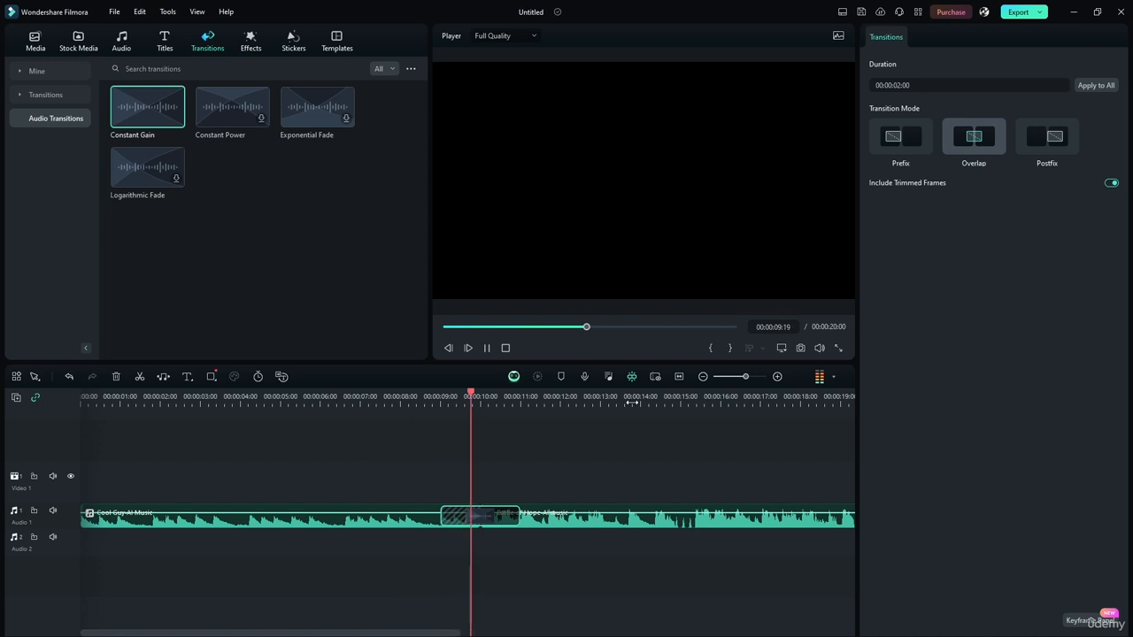
left_click(486, 348)
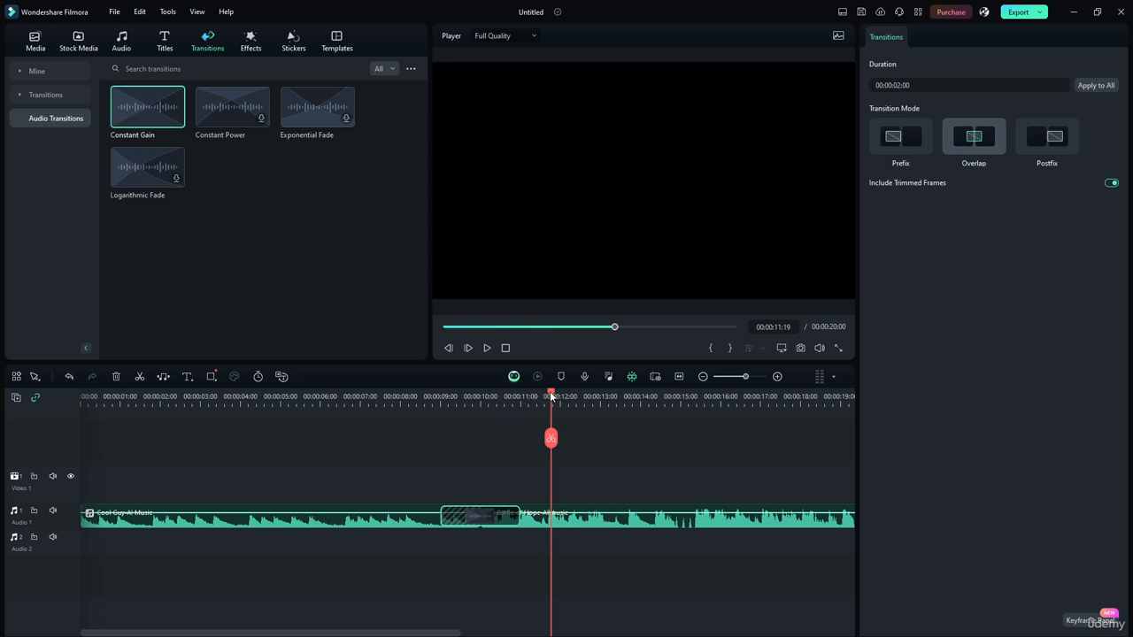
left_click_drag(551, 397, 548, 396)
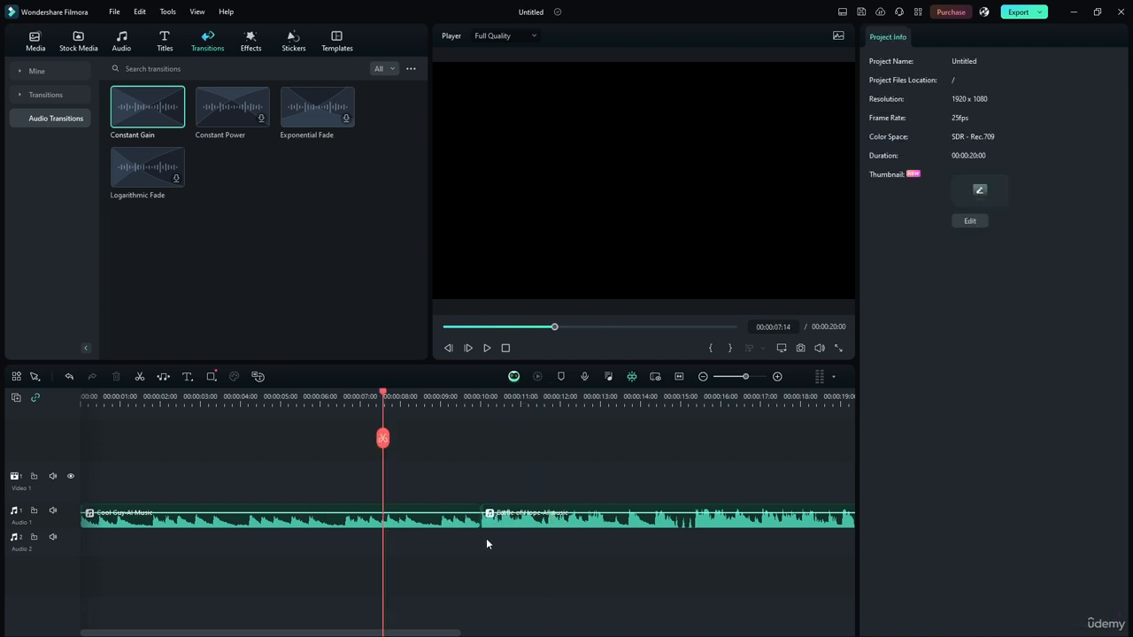
Step: Examine the waveforms up close where Cool Guy-AI Music meets Battle of Hope-AI music, around the 10-second mark
scroll(486, 540, "up", 4)
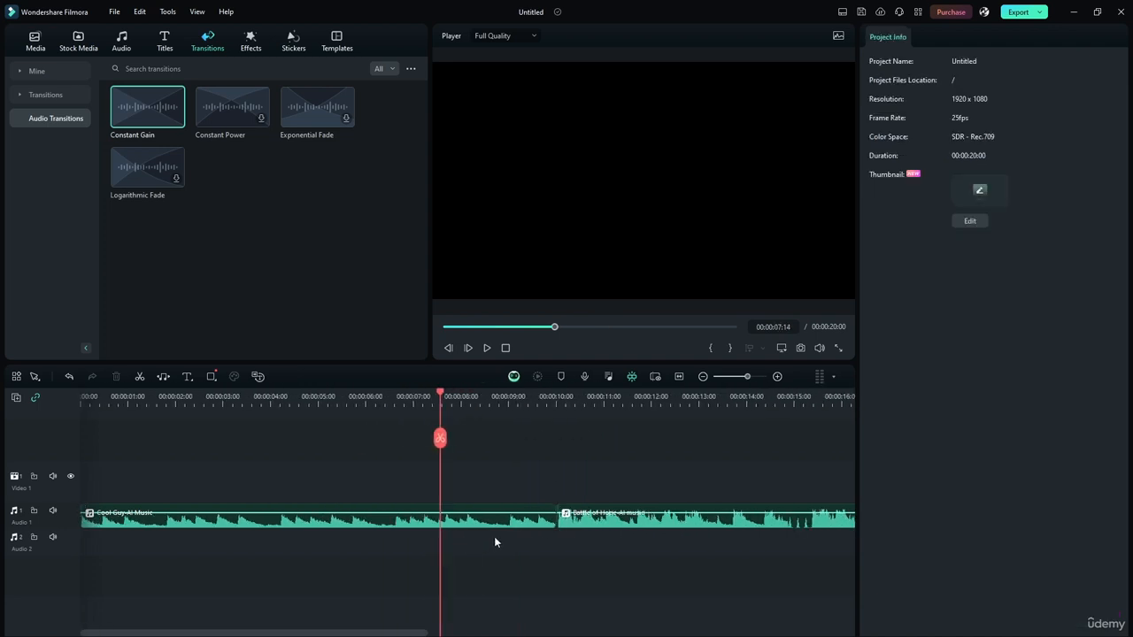
scroll(661, 540, "up", 2)
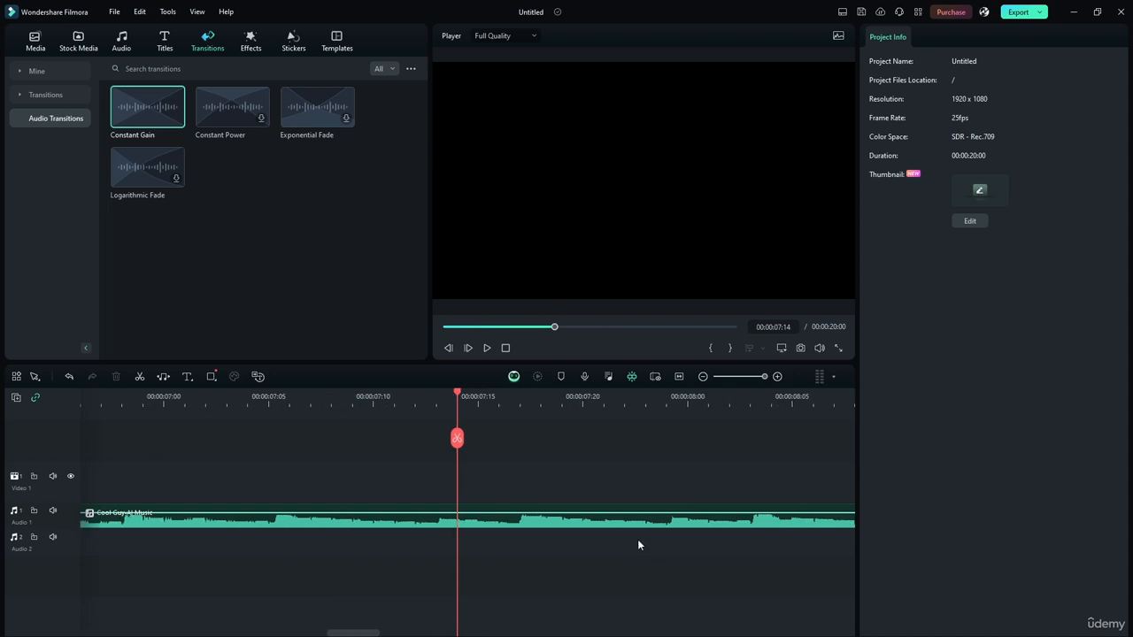
left_click_drag(451, 392, 550, 446)
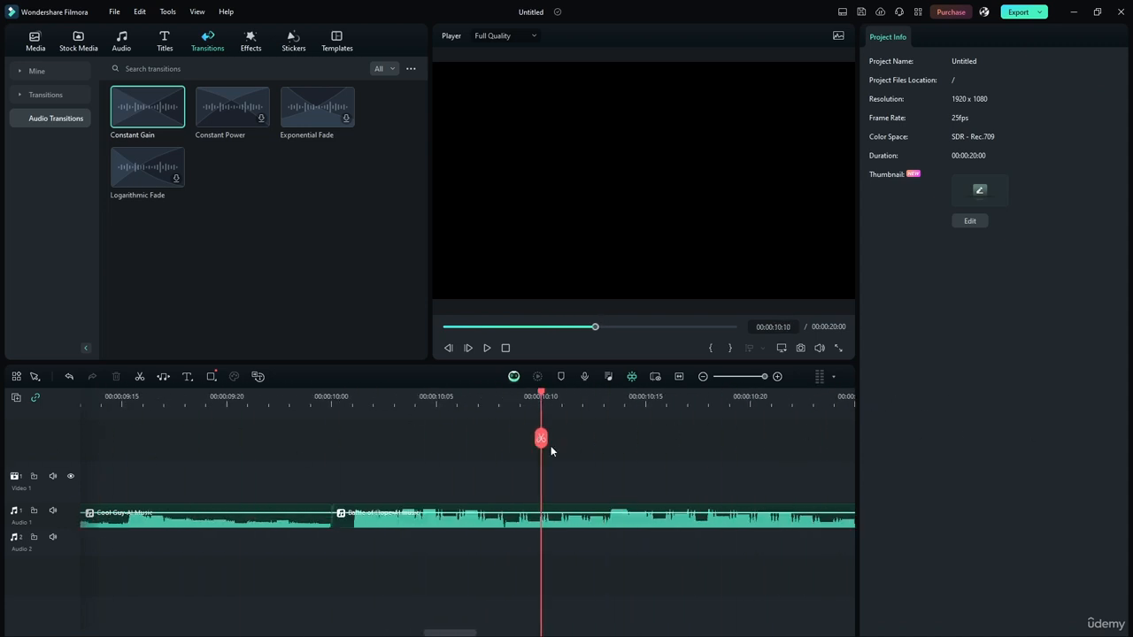
left_click_drag(528, 396, 352, 396)
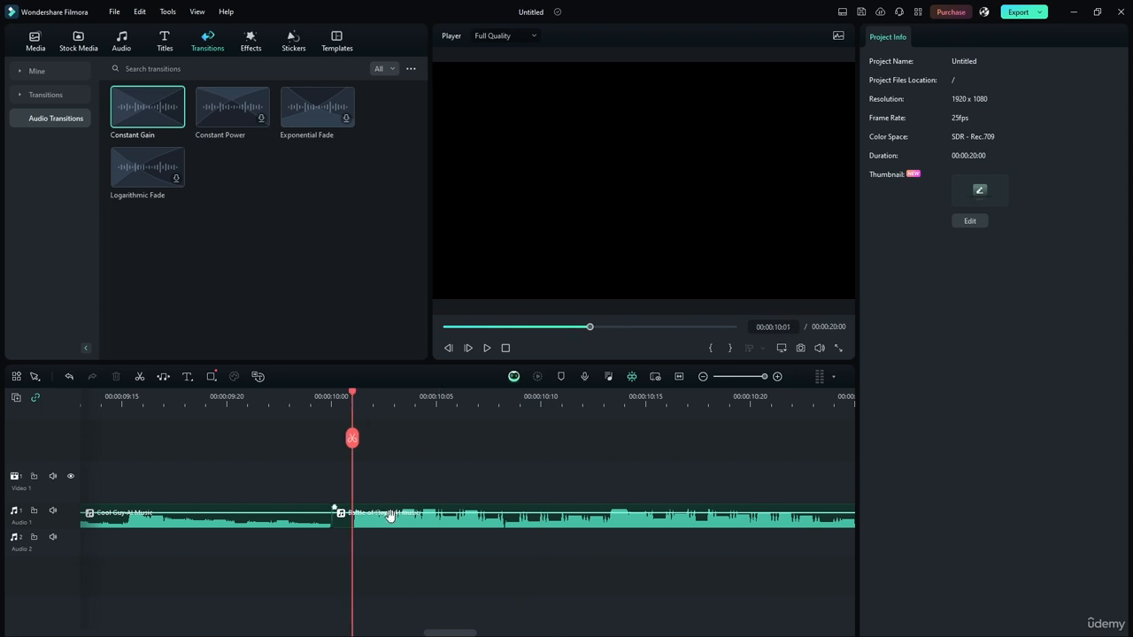
left_click(361, 522)
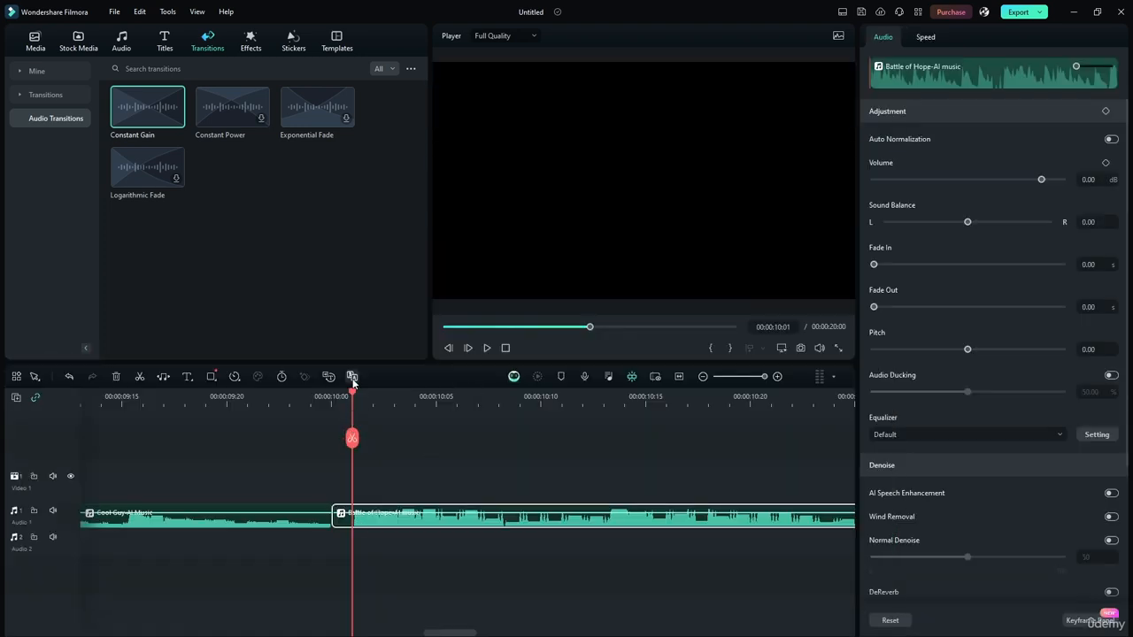
left_click(310, 396)
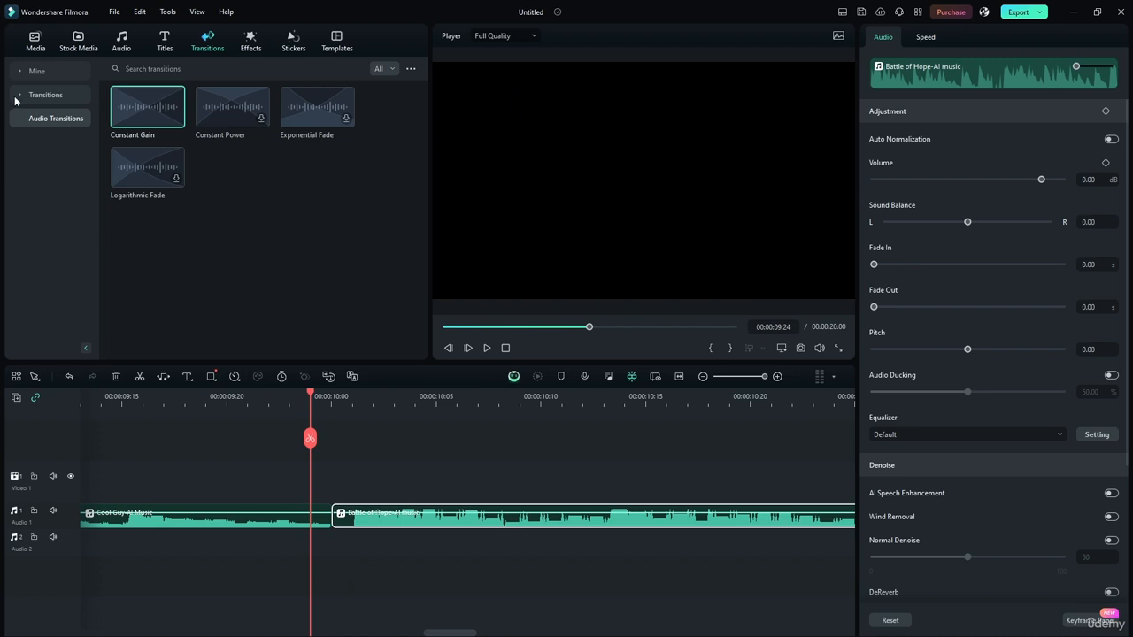
Step: Apply the Logarithmic Fade audio transition between the two music clips and play across the join
left_click(15, 101)
left_click(17, 98)
left_click(37, 119)
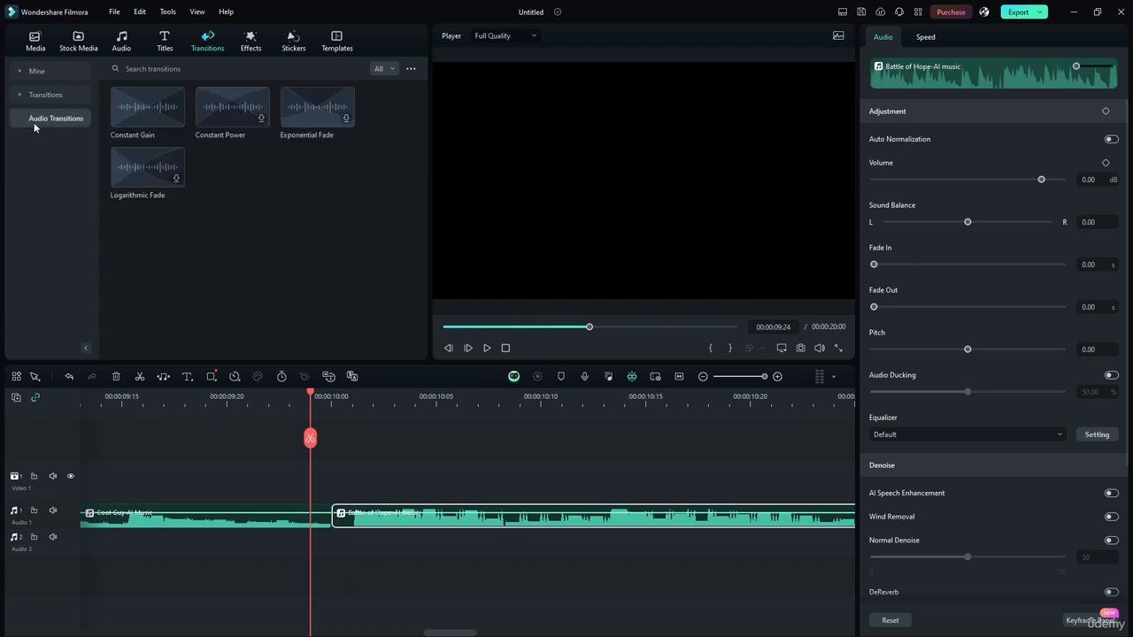
mouse_move(130, 162)
left_mouse_down()
mouse_move(404, 480)
mouse_move(330, 515)
left_mouse_up()
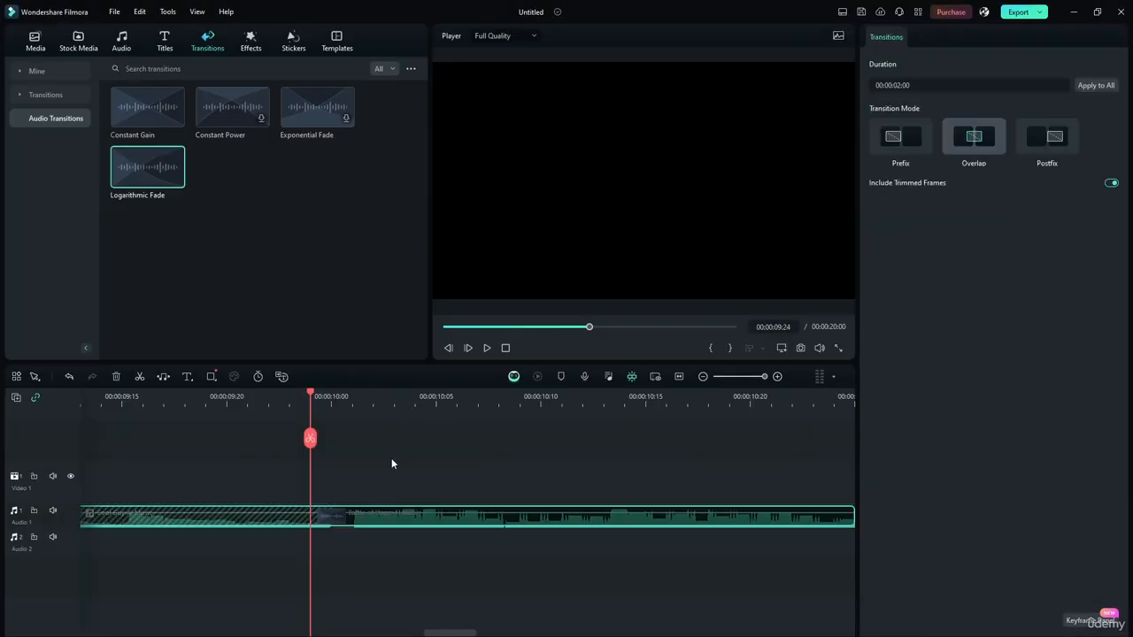
left_click_drag(764, 376, 745, 377)
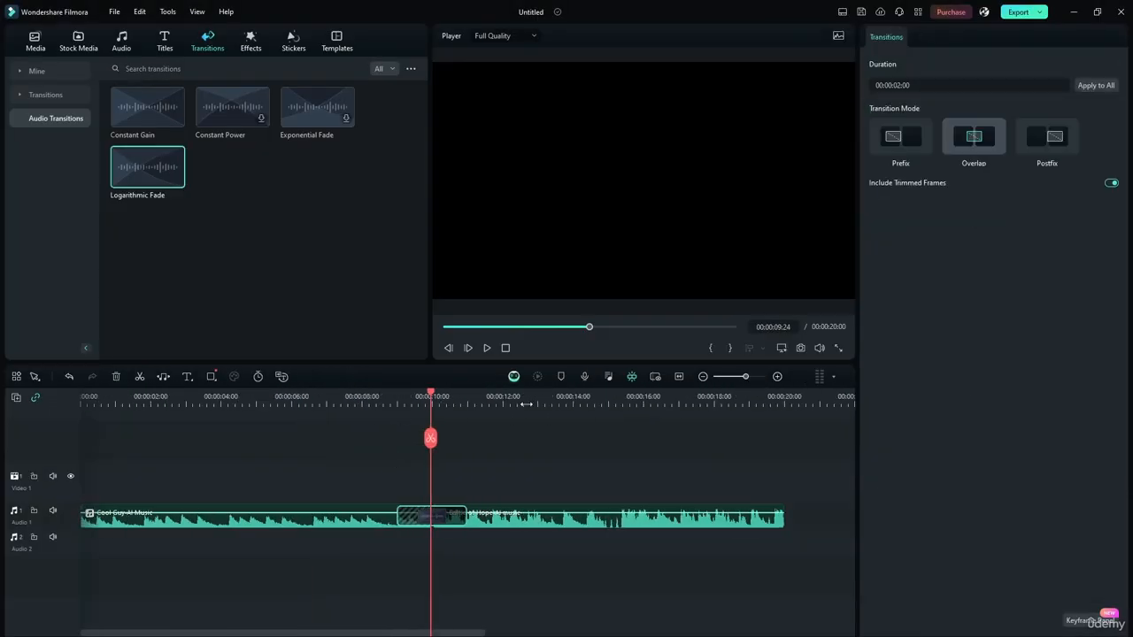
left_click_drag(431, 398, 357, 398)
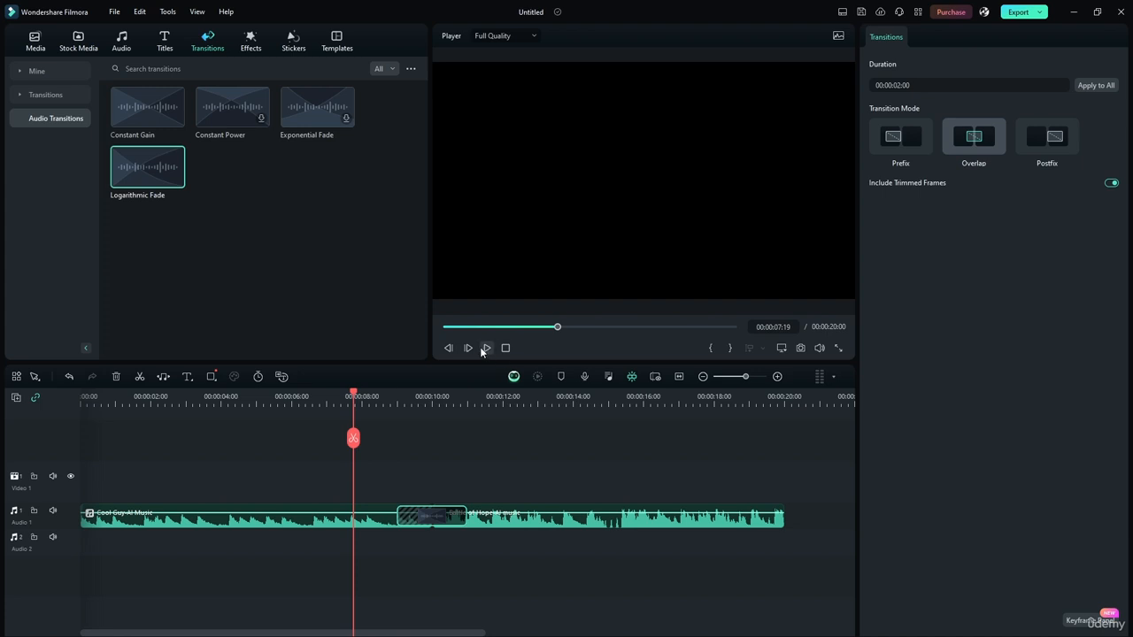
left_click(486, 348)
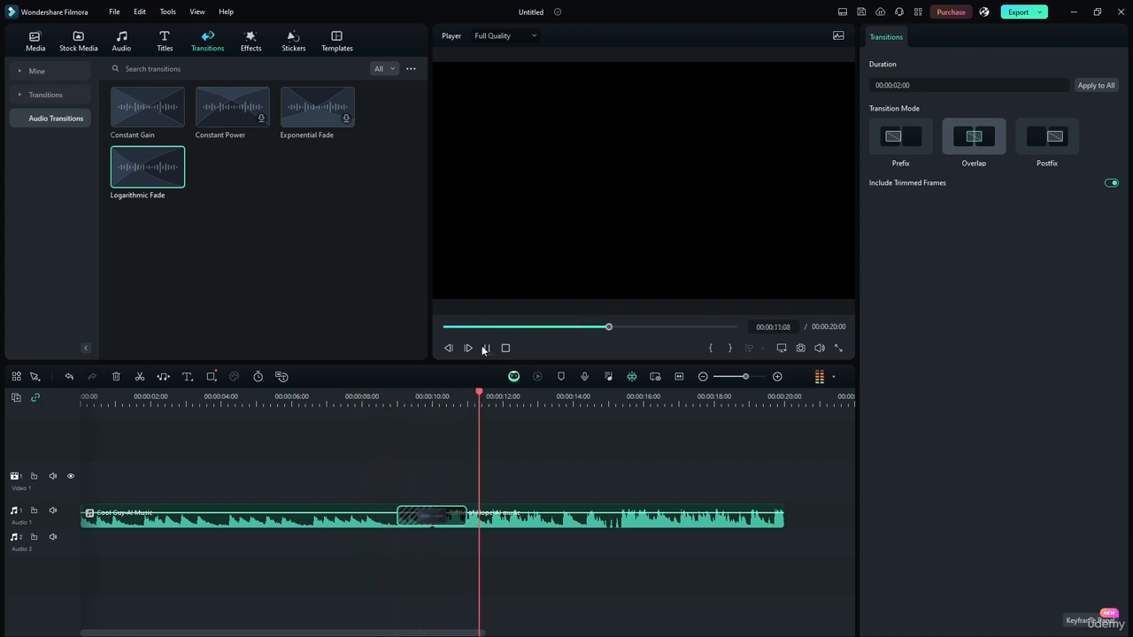
left_click(485, 348)
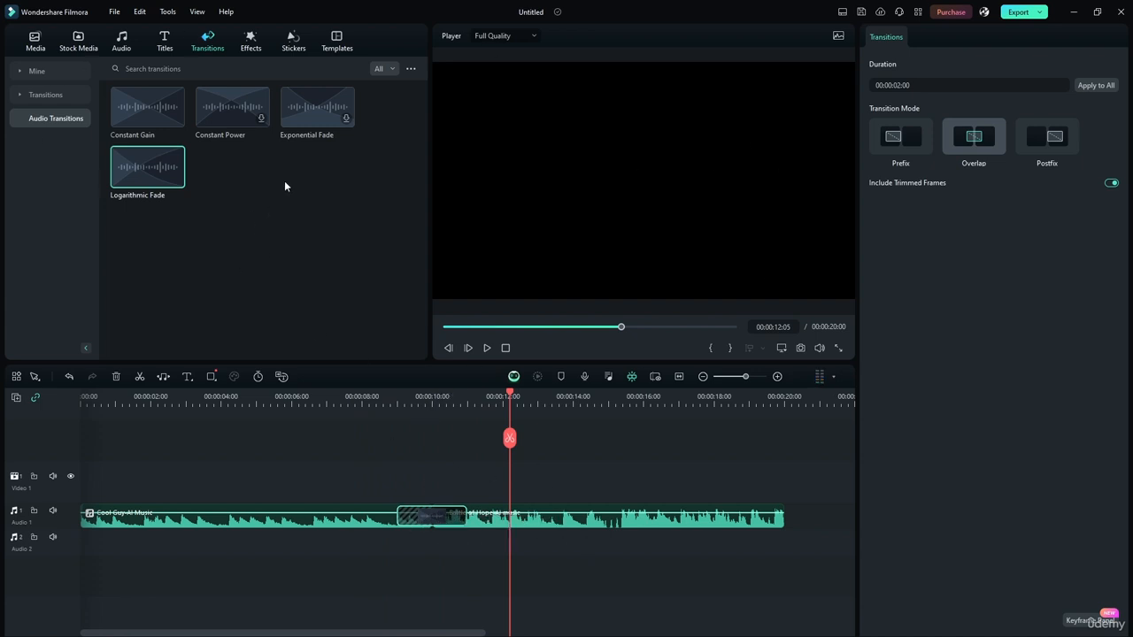
Step: Replace the transition between the two music clips with Exponential Fade and play across the join
left_click(406, 439)
left_click_drag(301, 114, 409, 497)
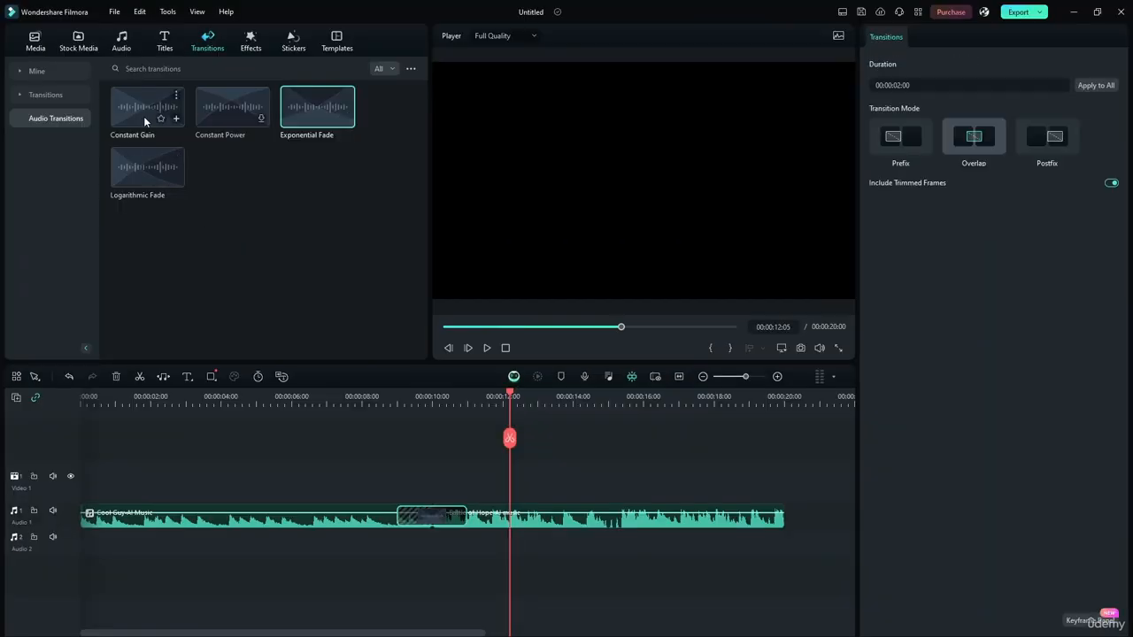
left_click_drag(514, 396, 362, 395)
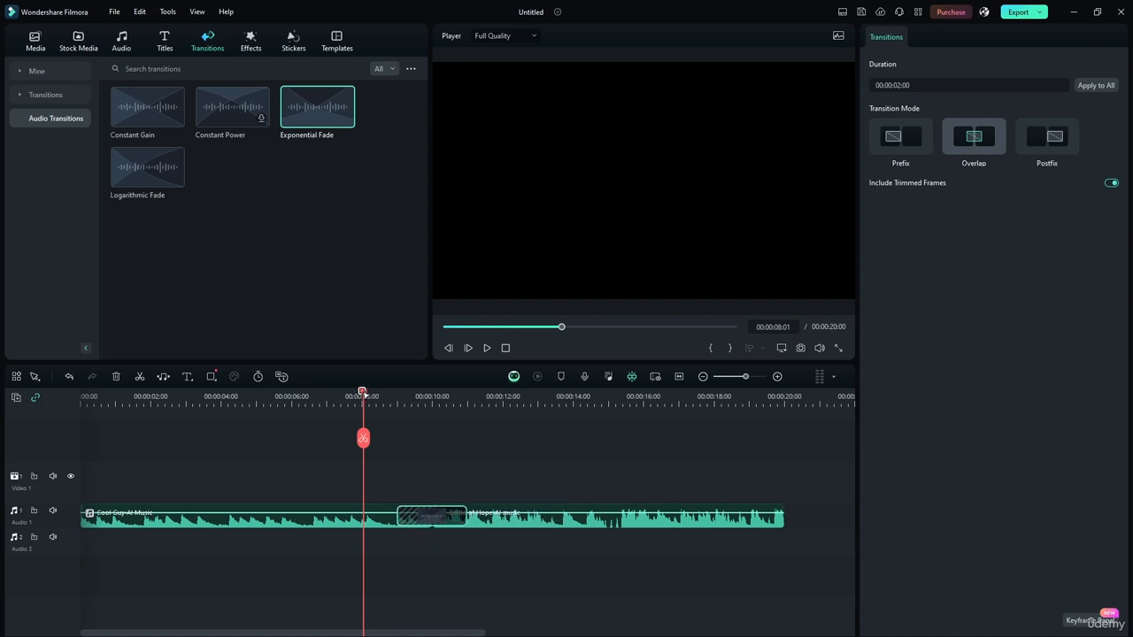
mouse_move(361, 398)
left_mouse_down()
mouse_move(385, 399)
mouse_move(374, 399)
left_mouse_up()
left_click(486, 350)
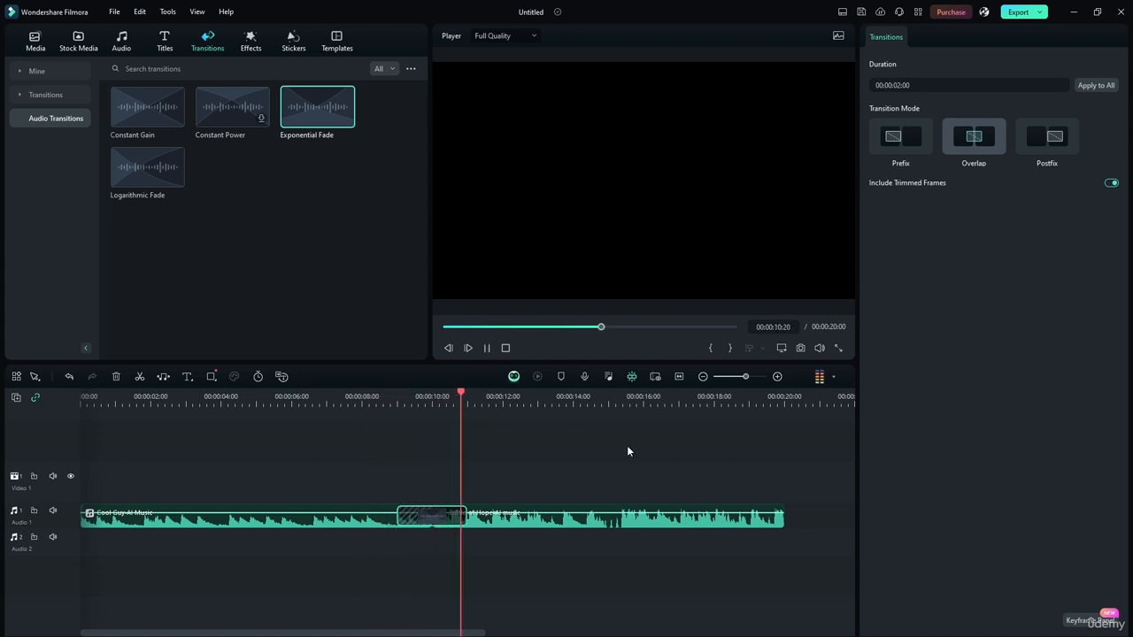
left_click(487, 349)
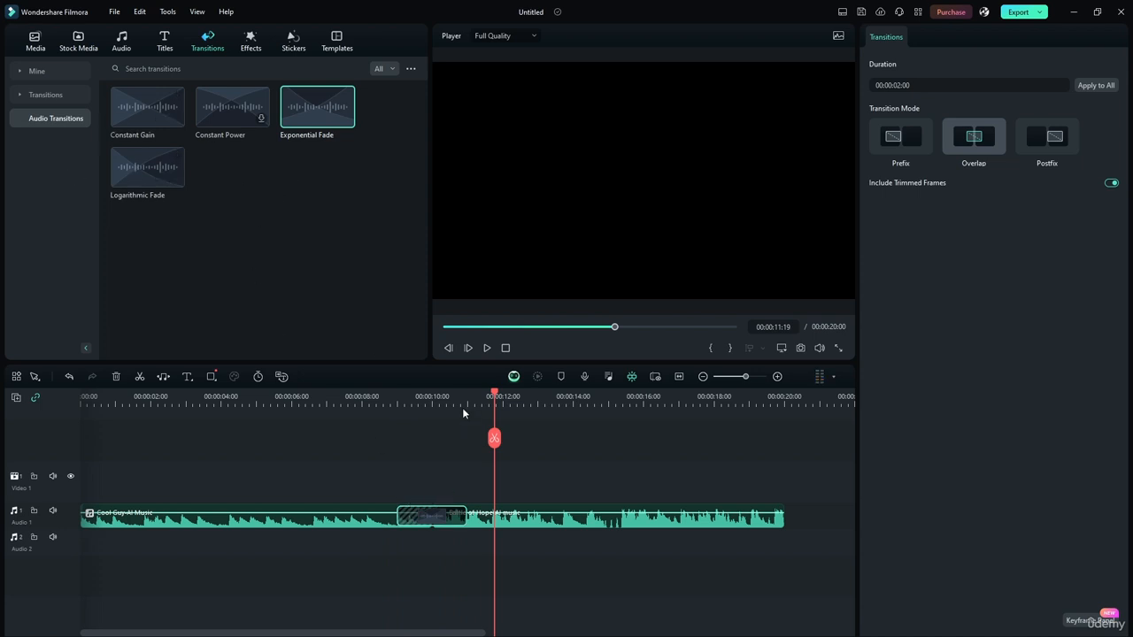
Step: Try the Constant Power transition in place of Exponential Fade by playing across the join, and delete it
key("Delete")
left_click_drag(245, 116, 435, 516)
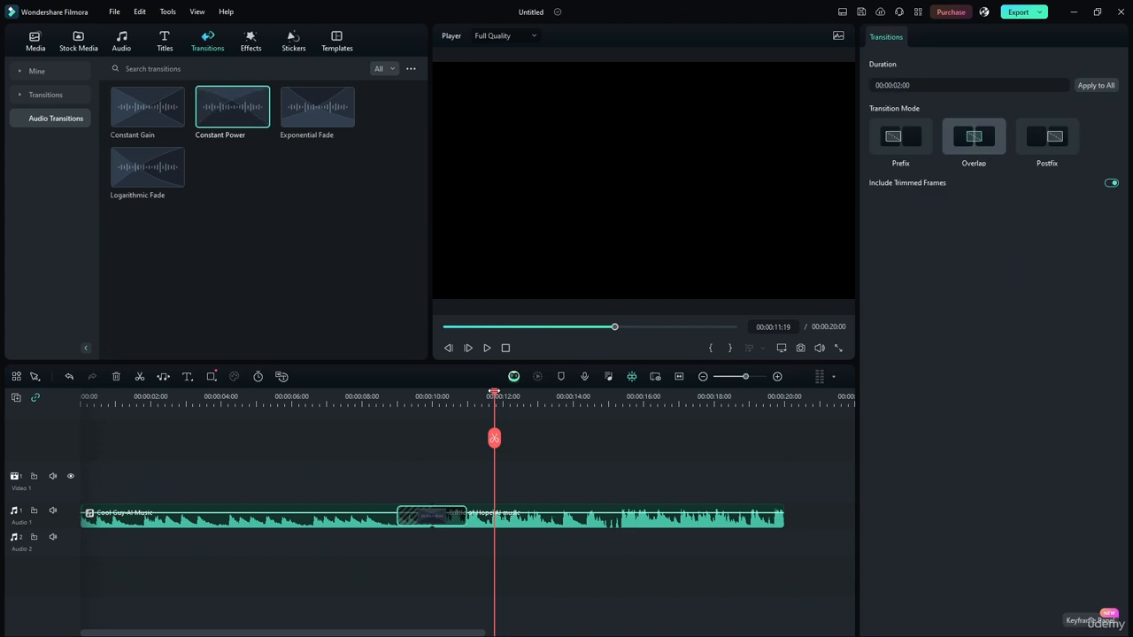
left_click_drag(495, 396, 384, 396)
left_click(482, 348)
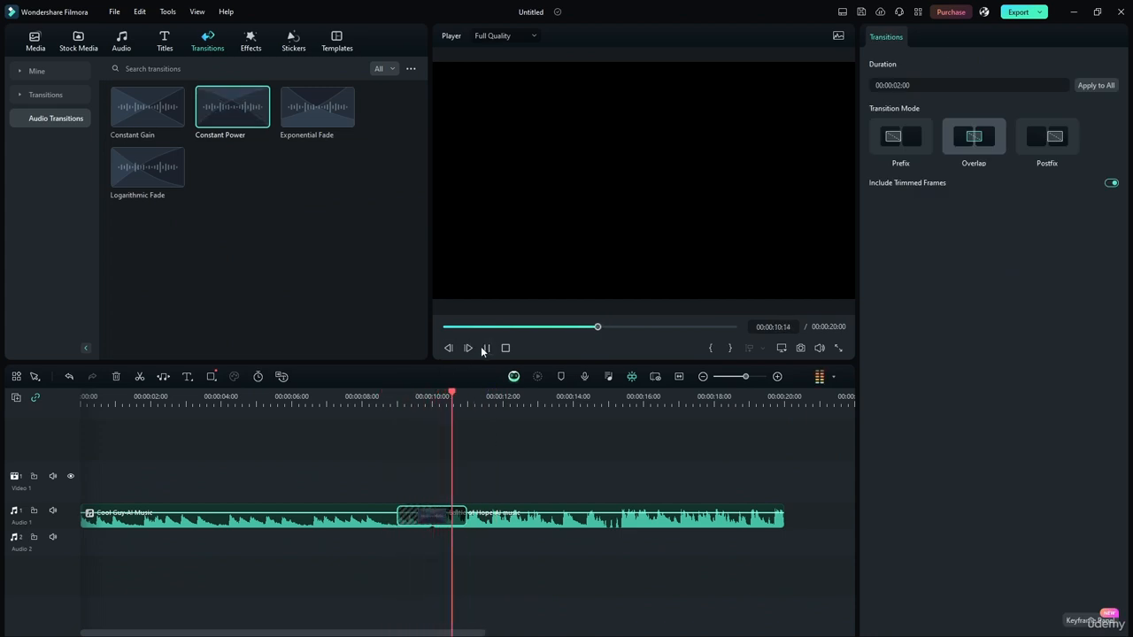
left_click(484, 349)
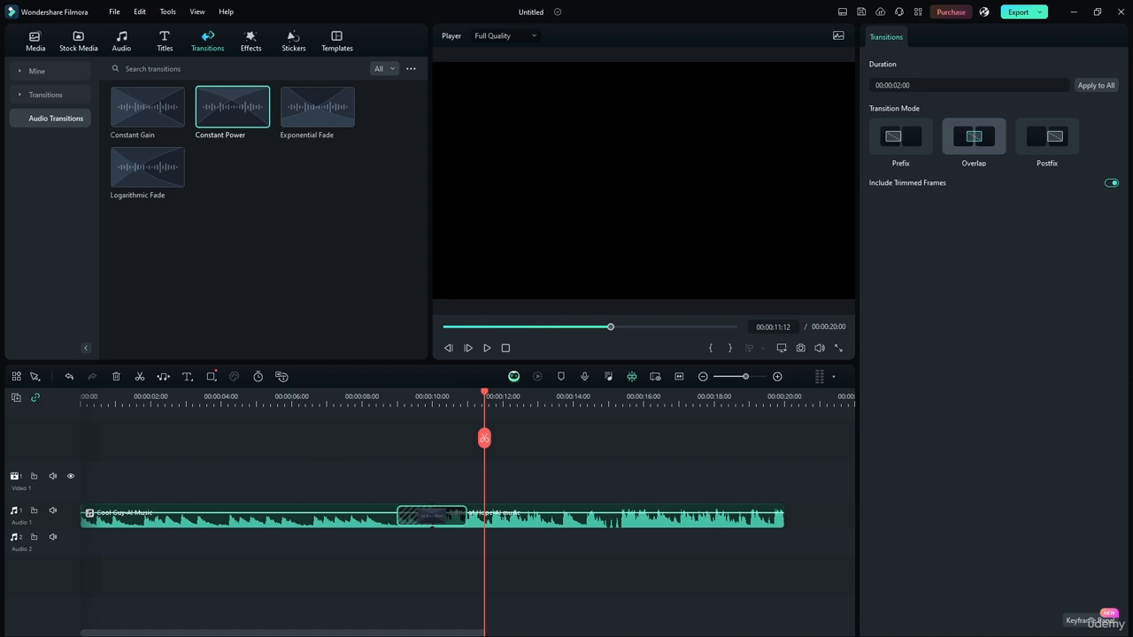
key("Delete")
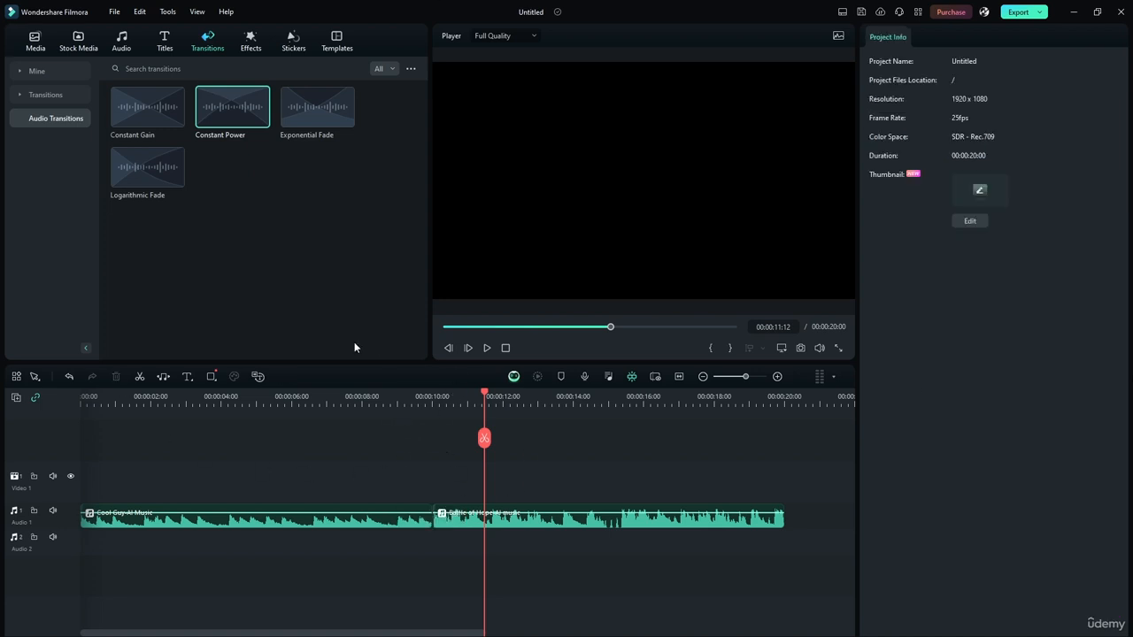
Step: Delete the Battle of Hope-AI music clip from Audio 1
left_click_drag(484, 397, 200, 397)
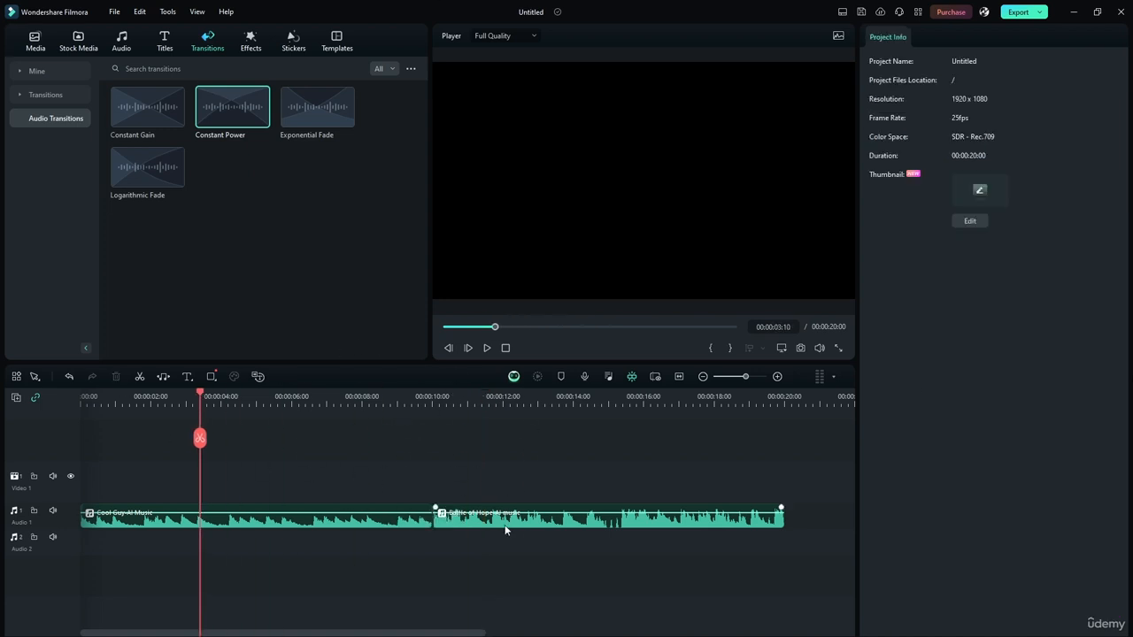
left_click(506, 530)
key("Delete")
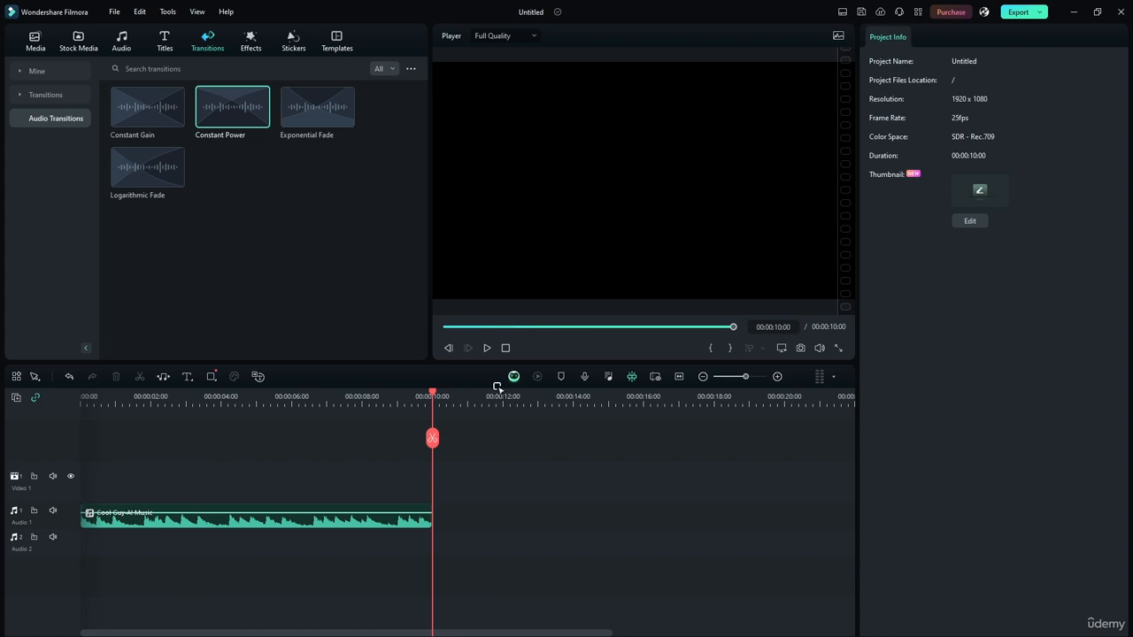
left_click(657, 378)
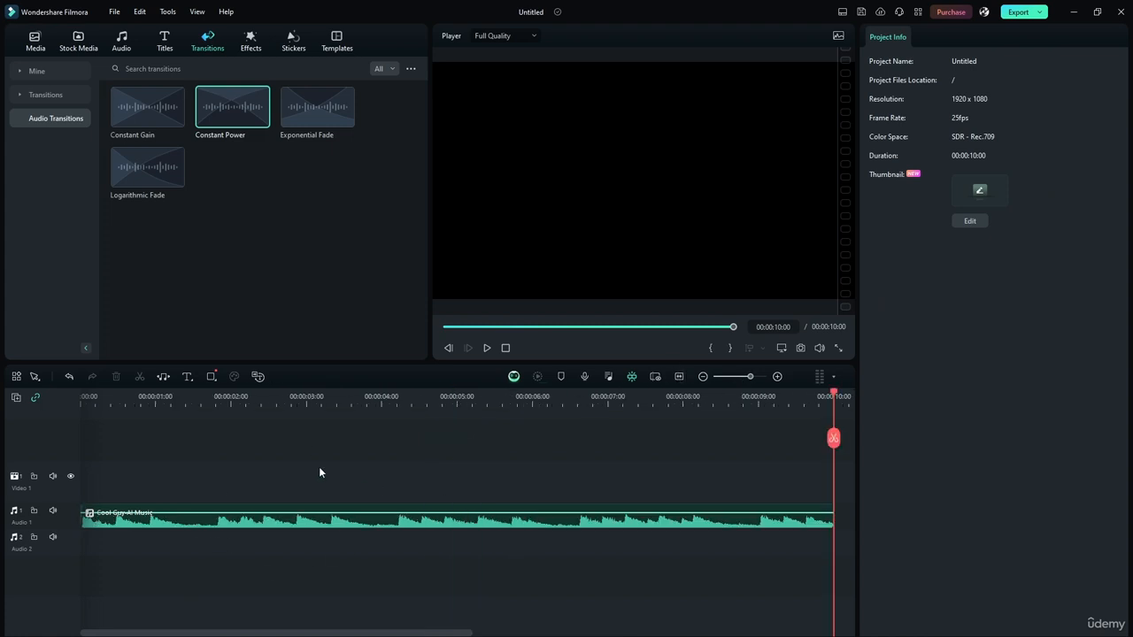
Step: Adjust the Cool Guy-AI Music clip's volume with its timeline volume line, first far down, and finally up to about 6.94 dB
left_click(213, 523)
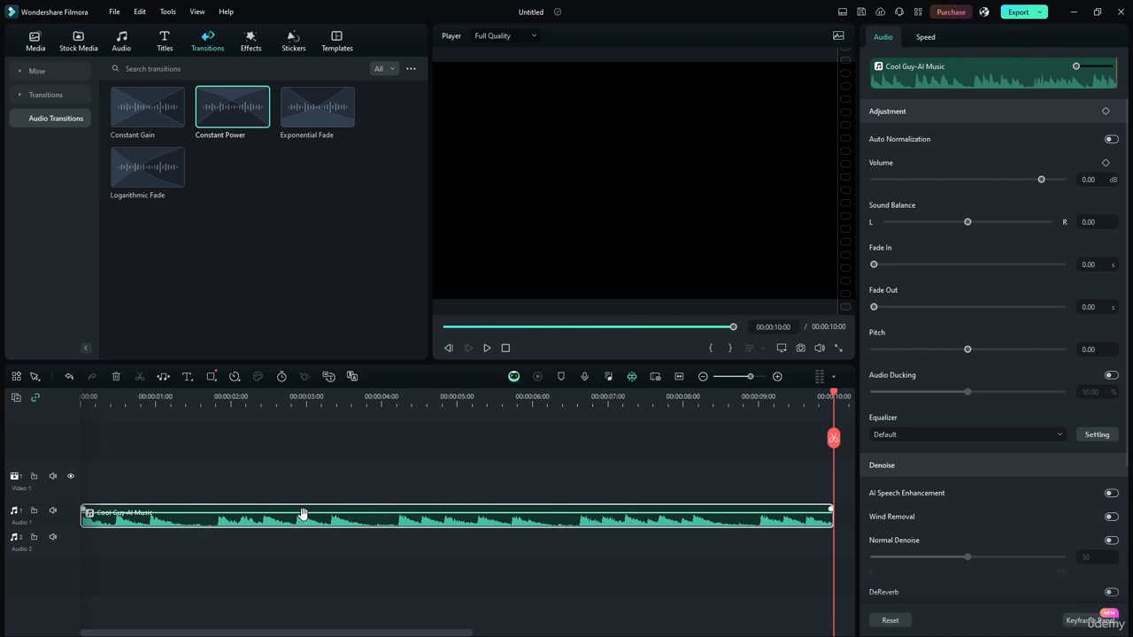
left_click_drag(303, 512, 305, 524)
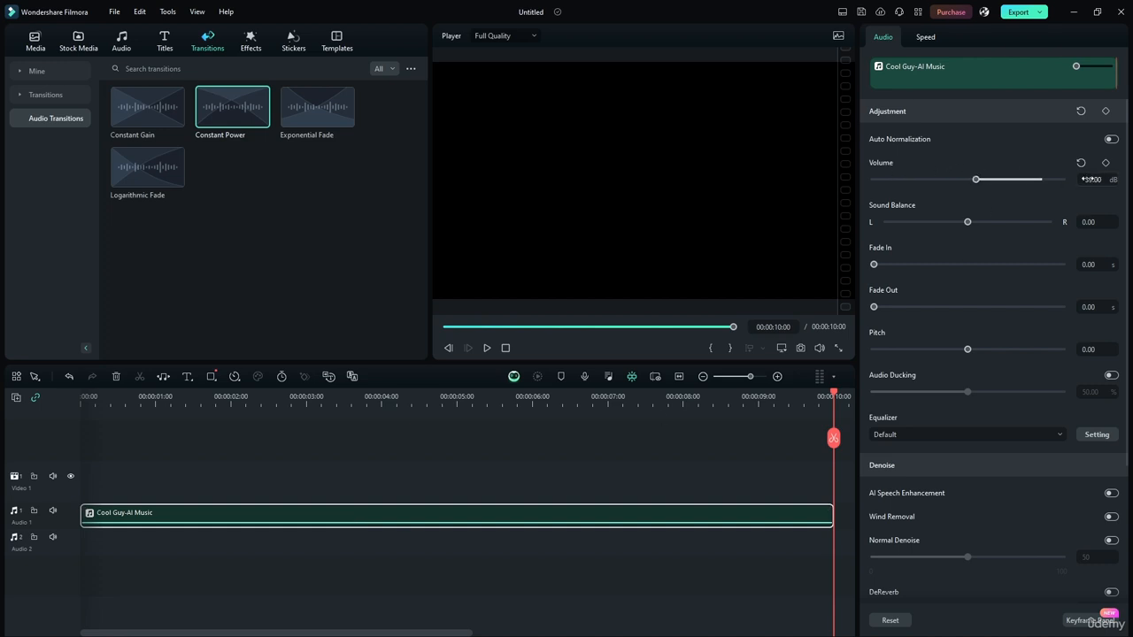
left_click_drag(353, 525, 352, 512)
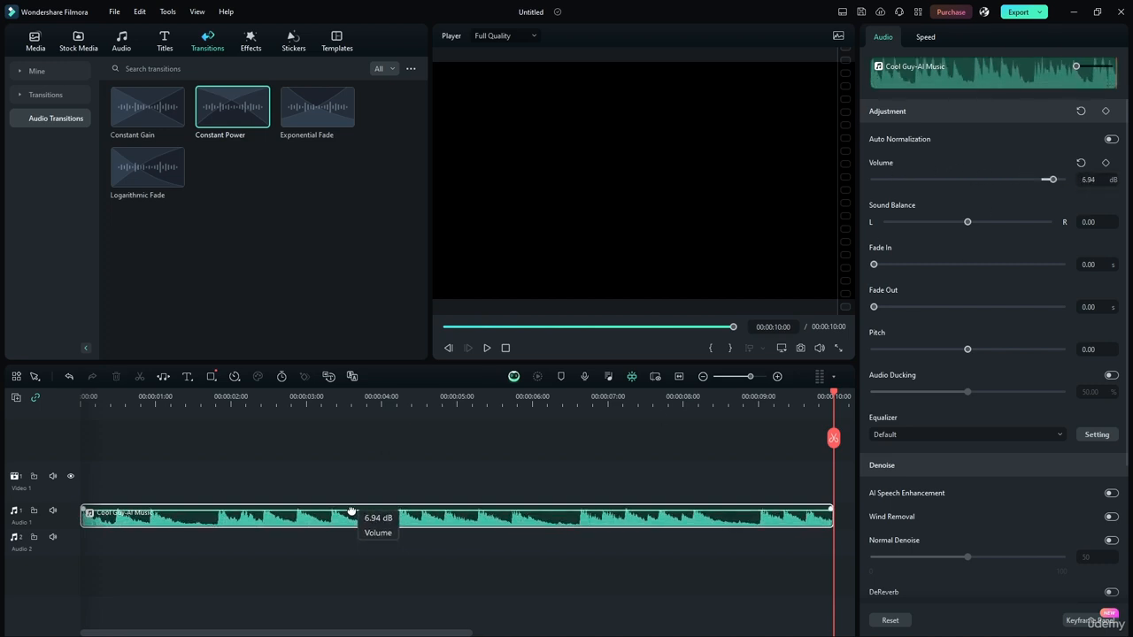
Step: Set the Cool Guy-AI Music clip's volume to 0 dB
double_click(1088, 179)
type("0")
key("Return")
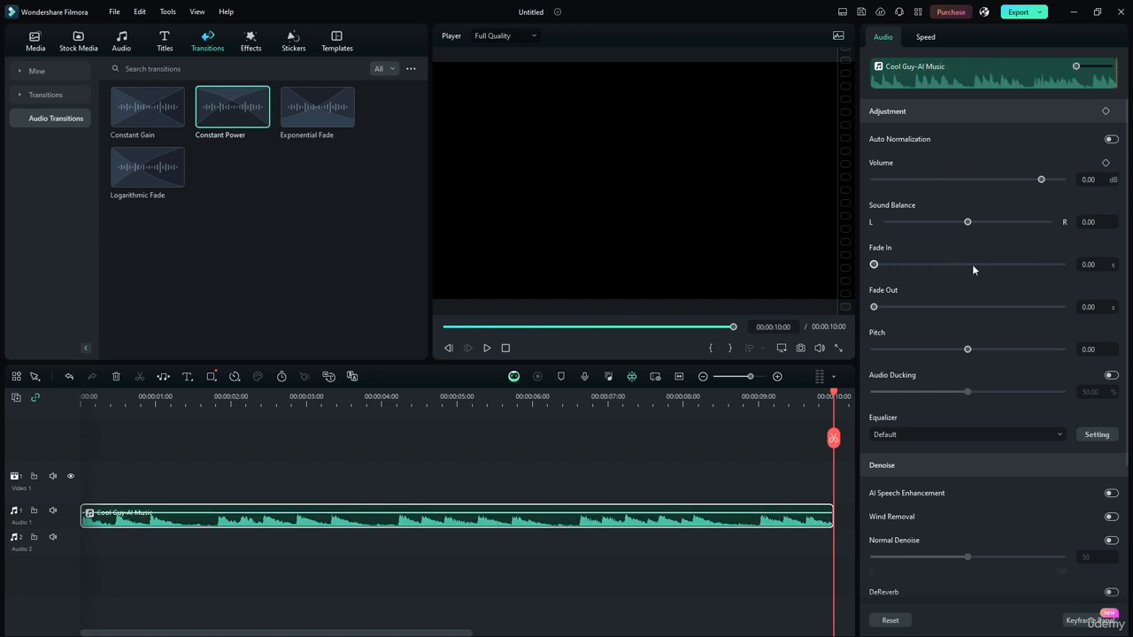
Step: Try fade-ins of 10 s and 1.57 s and a 3.57 s fade-out on the Cool Guy-AI Music clip, and reset both fades to 0
left_click(467, 462)
left_click(505, 524)
scroll(1010, 456, "down", 3)
scroll(992, 363, "up", 3)
left_click(454, 400)
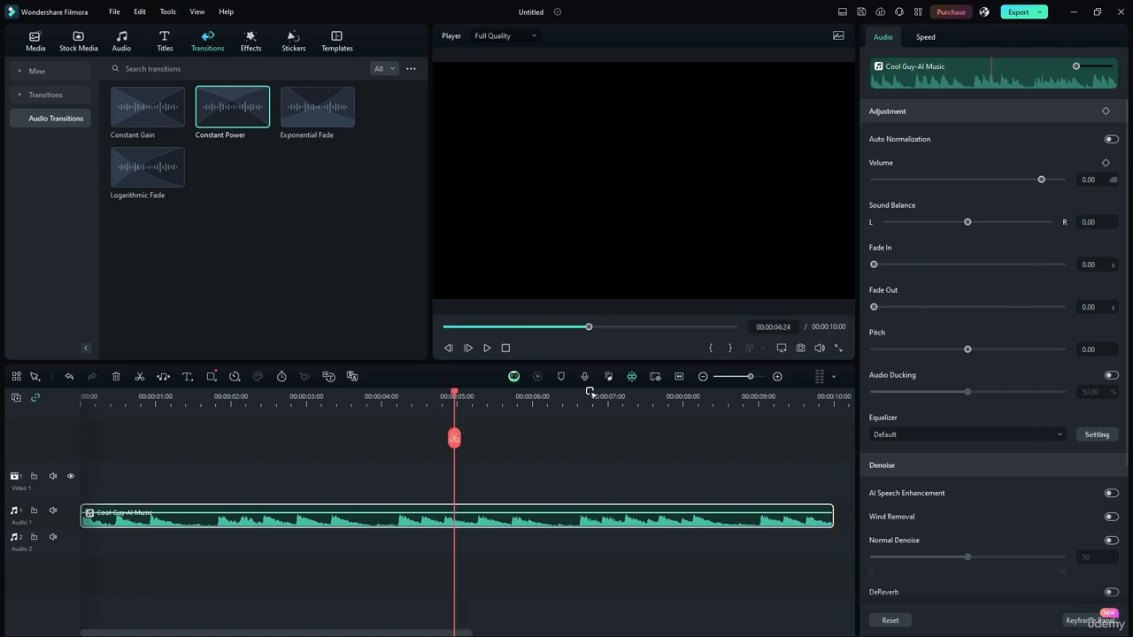
left_click_drag(879, 269, 1067, 264)
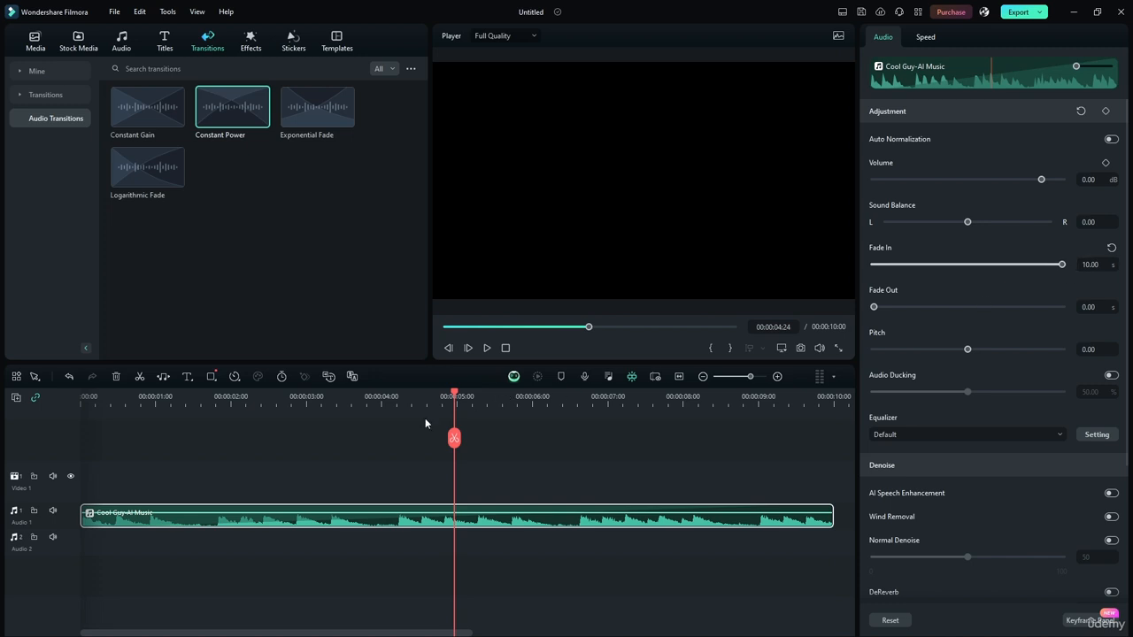
mouse_move(874, 309)
left_mouse_down()
mouse_move(1058, 307)
mouse_move(856, 313)
left_mouse_up()
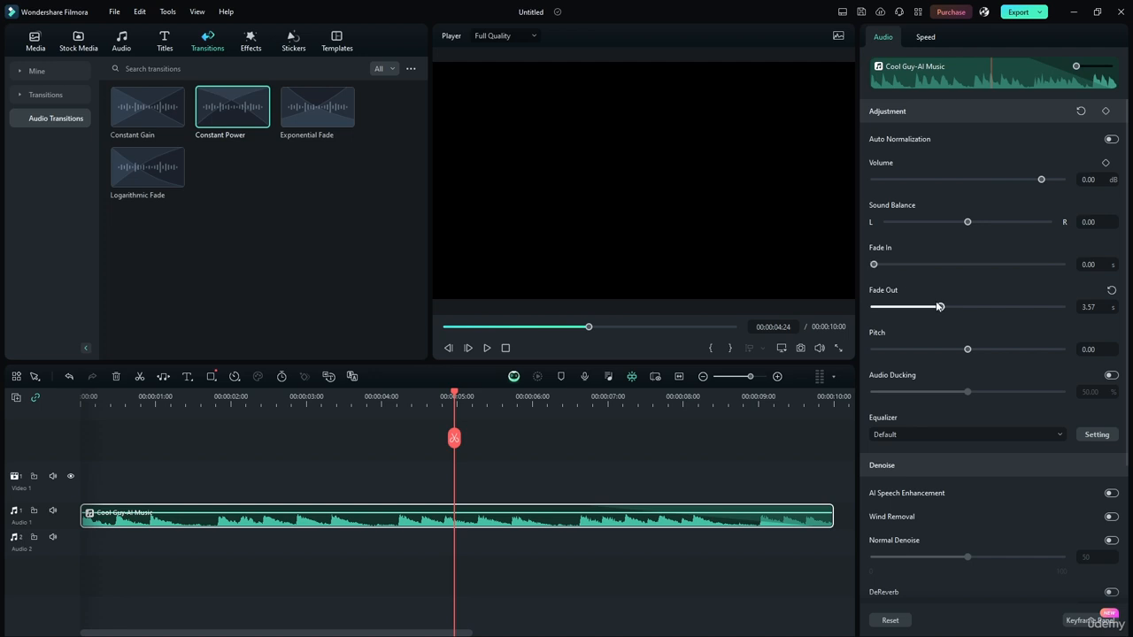
left_click_drag(873, 265, 904, 265)
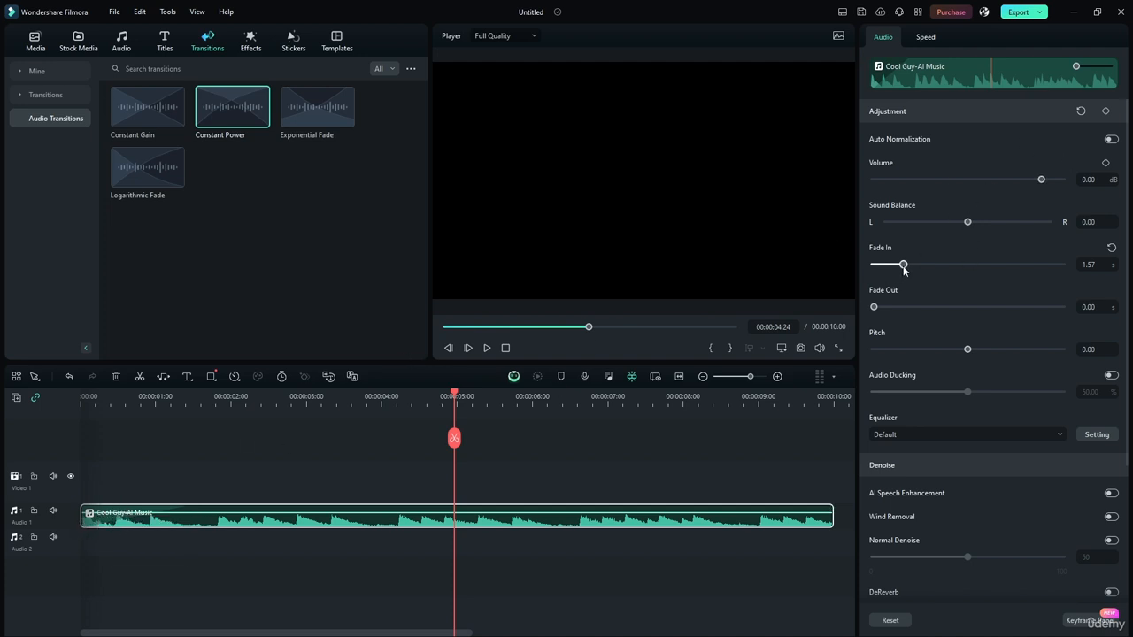
left_click_drag(903, 264, 856, 263)
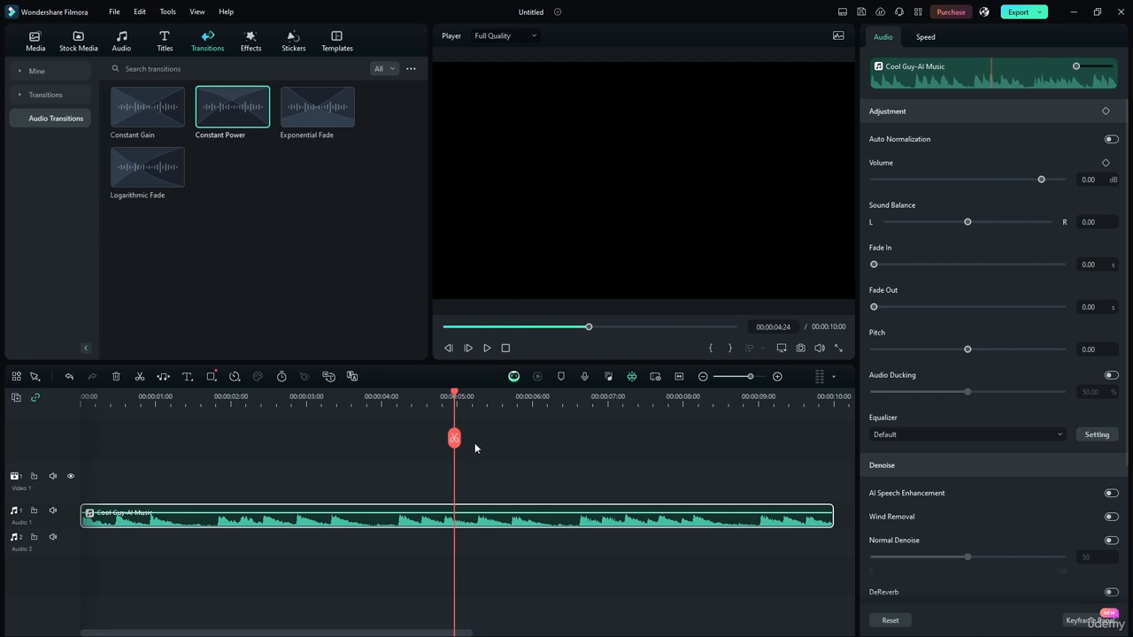
Step: Mark an in point at 00:00:00:12 and an out point at 00:00:00:21 around the second beat of the music clip
left_click_drag(458, 399, 83, 397)
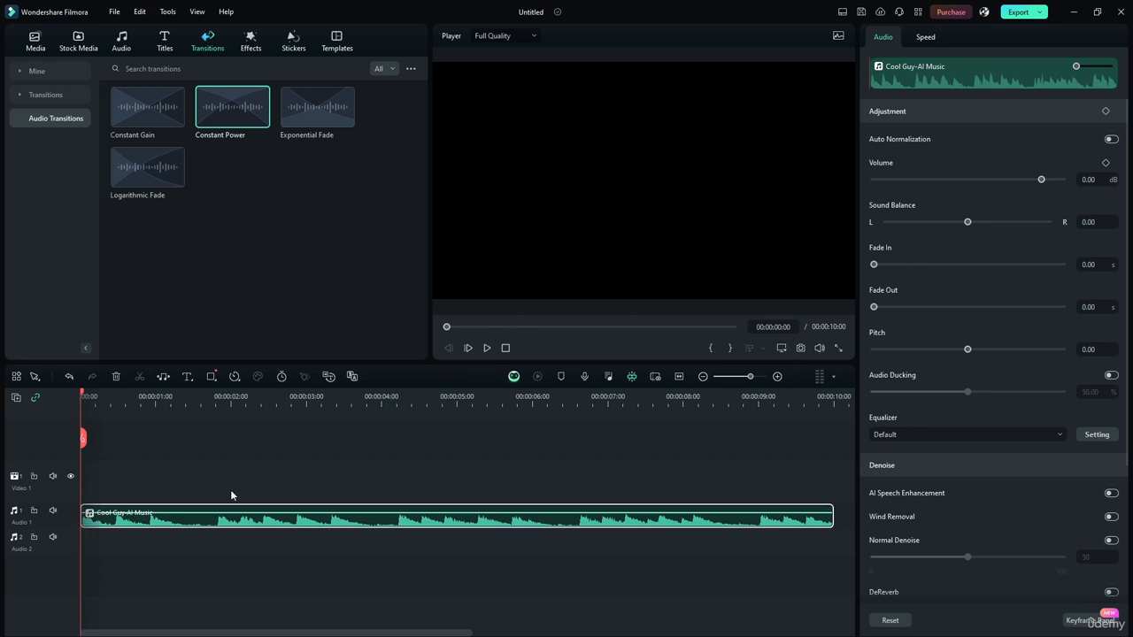
left_click_drag(359, 402, 713, 401)
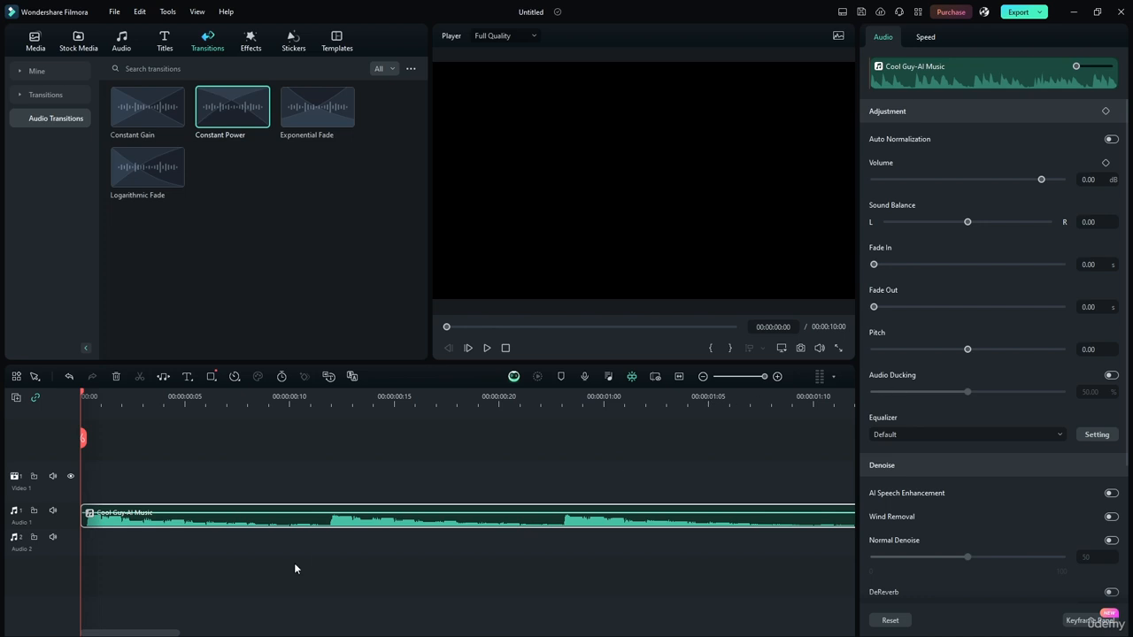
left_click(329, 399)
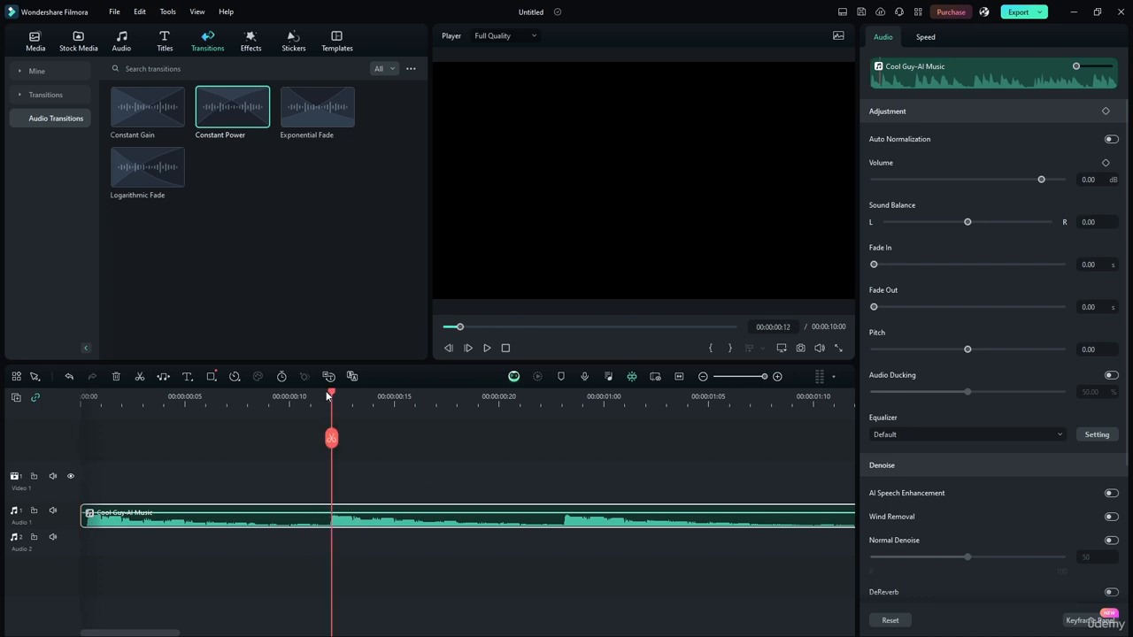
left_click(710, 348)
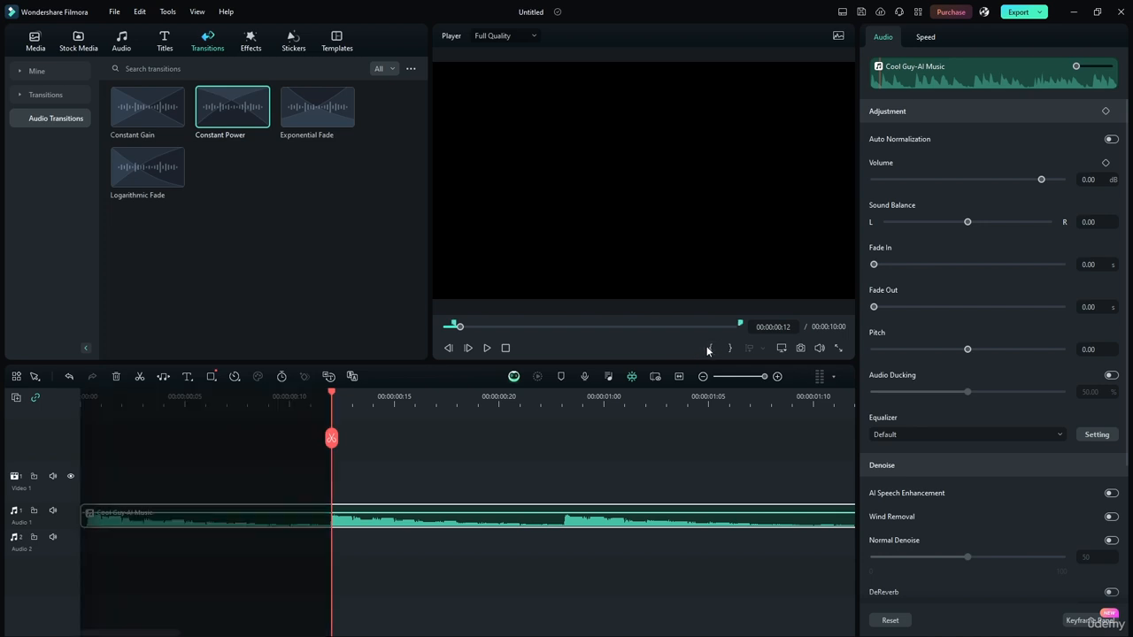
left_click_drag(334, 397, 524, 402)
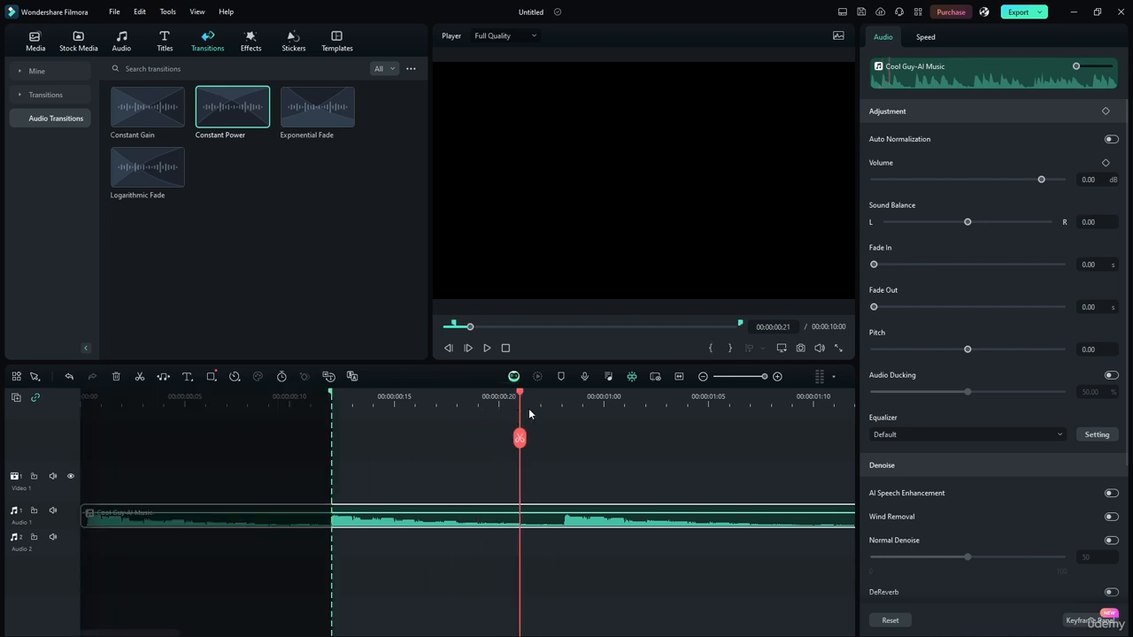
left_click(730, 348)
key("ctrl+z")
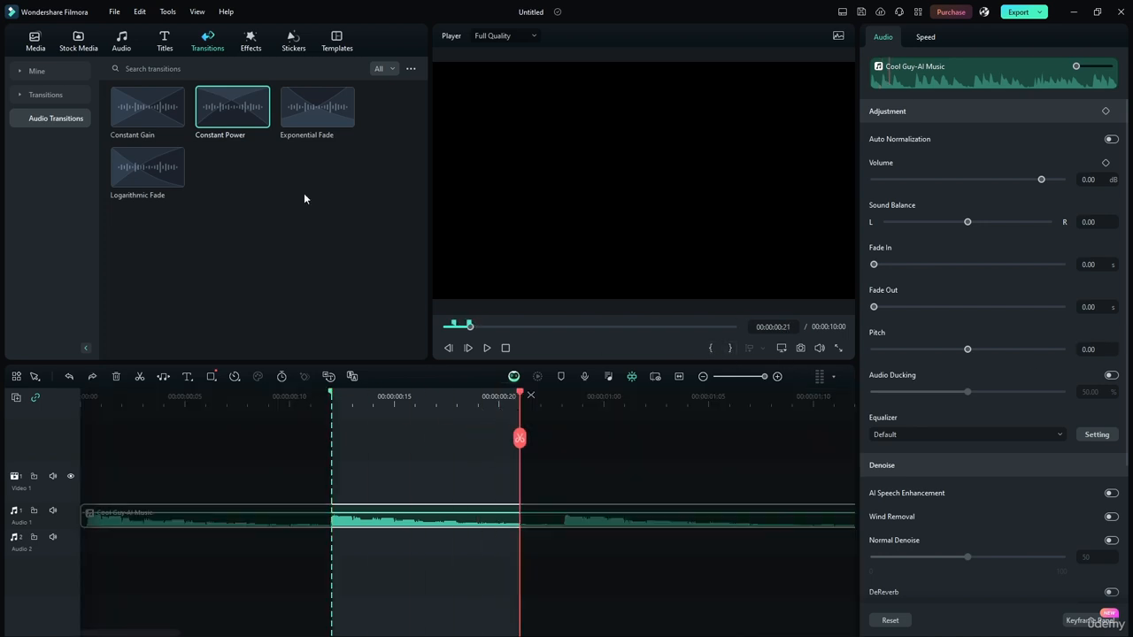
Step: Split the music clip at 00:00:00:21 and 00:00:00:12, select the middle piece, and clear the marked in/out range
left_click(519, 437)
left_click(492, 396)
left_click_drag(484, 396, 332, 396)
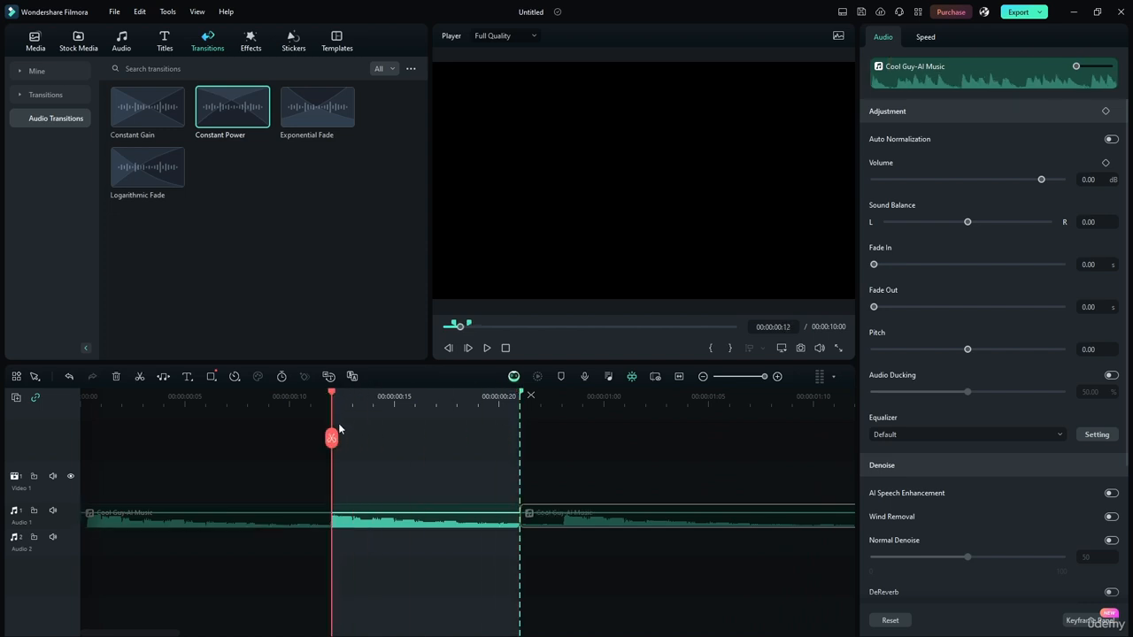
left_click(442, 518)
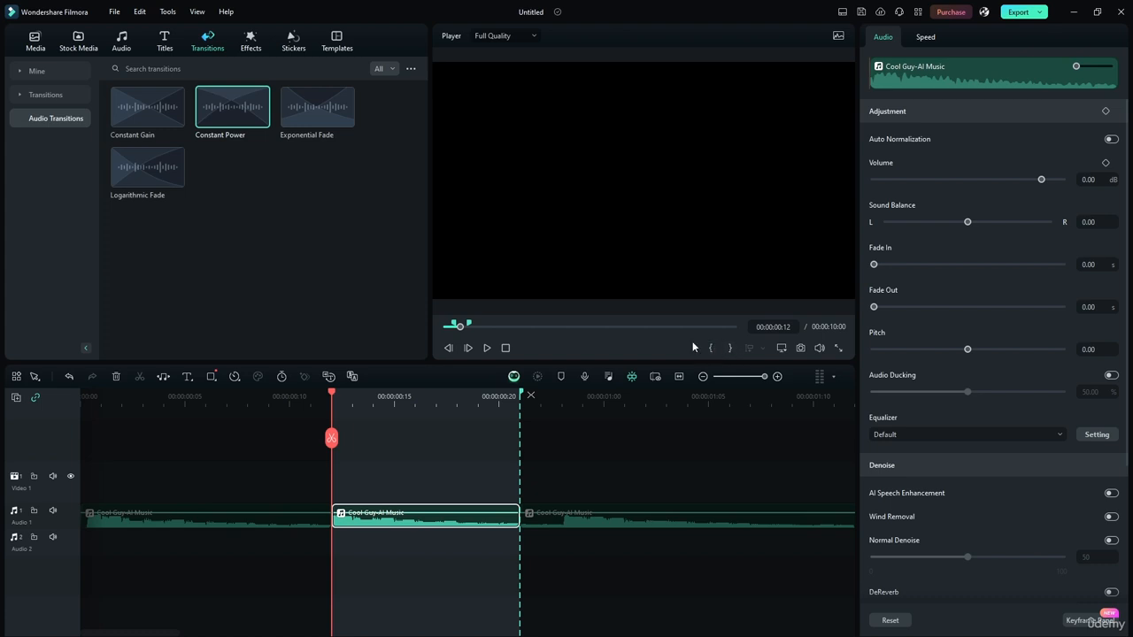
left_click(530, 395)
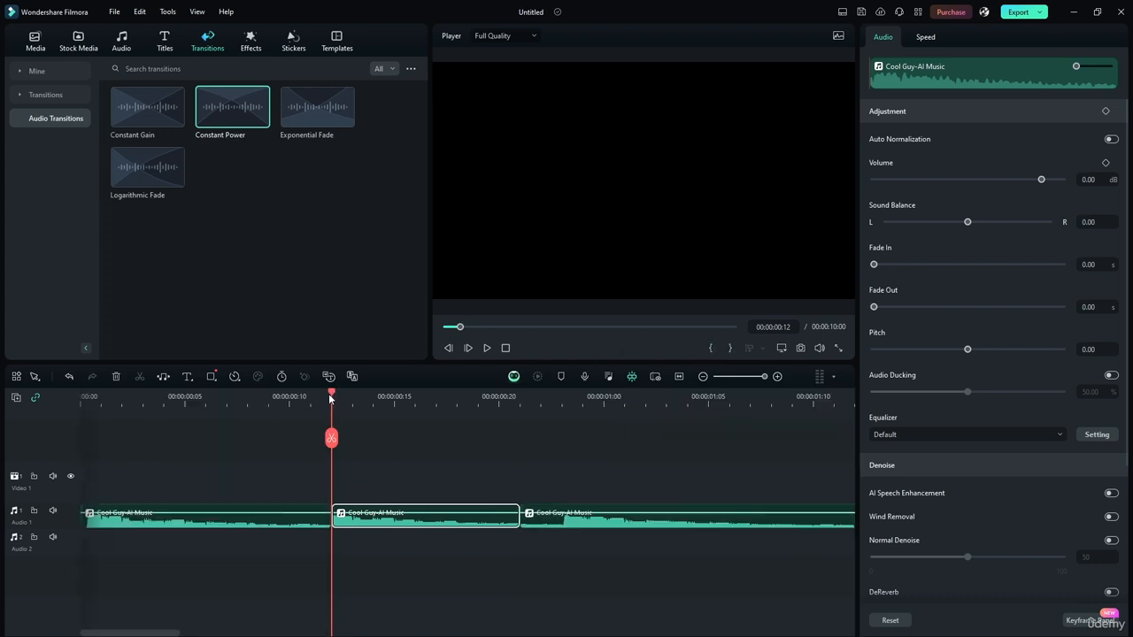
Step: Lower the middle piece's volume to about -11.62 dB with its timeline volume line, and move the playhead to 00:00:00:12
left_click(290, 398)
left_click_drag(381, 514, 385, 522)
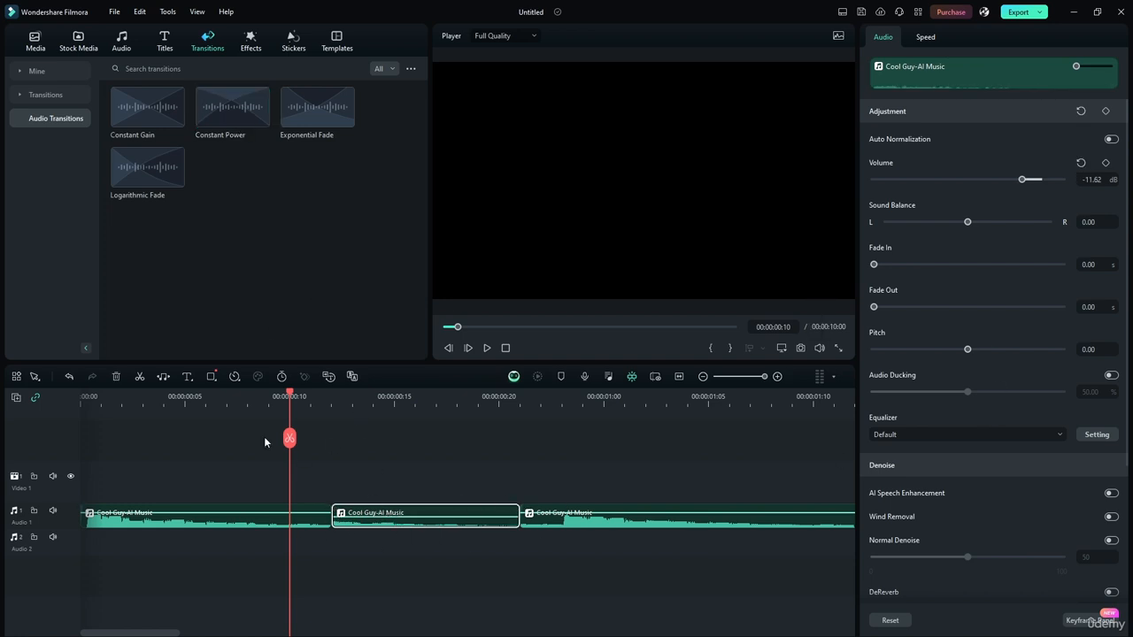
left_click_drag(291, 395, 327, 427)
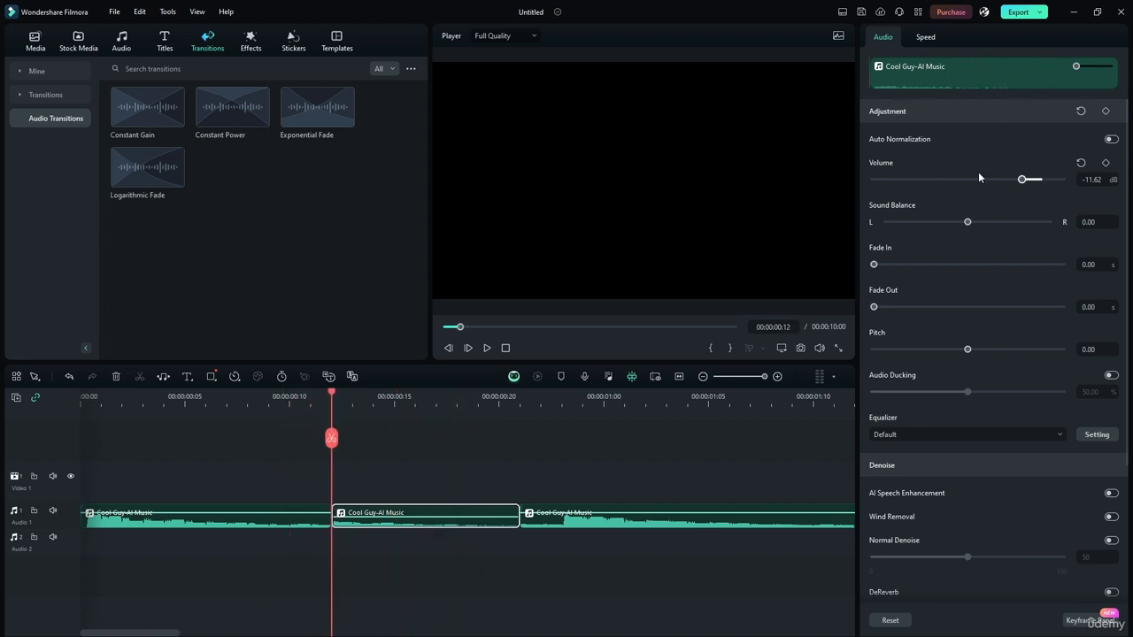
Step: Examine the Adjustment and Denoise audio settings available for the selected middle piece
scroll(965, 334, "down", 2)
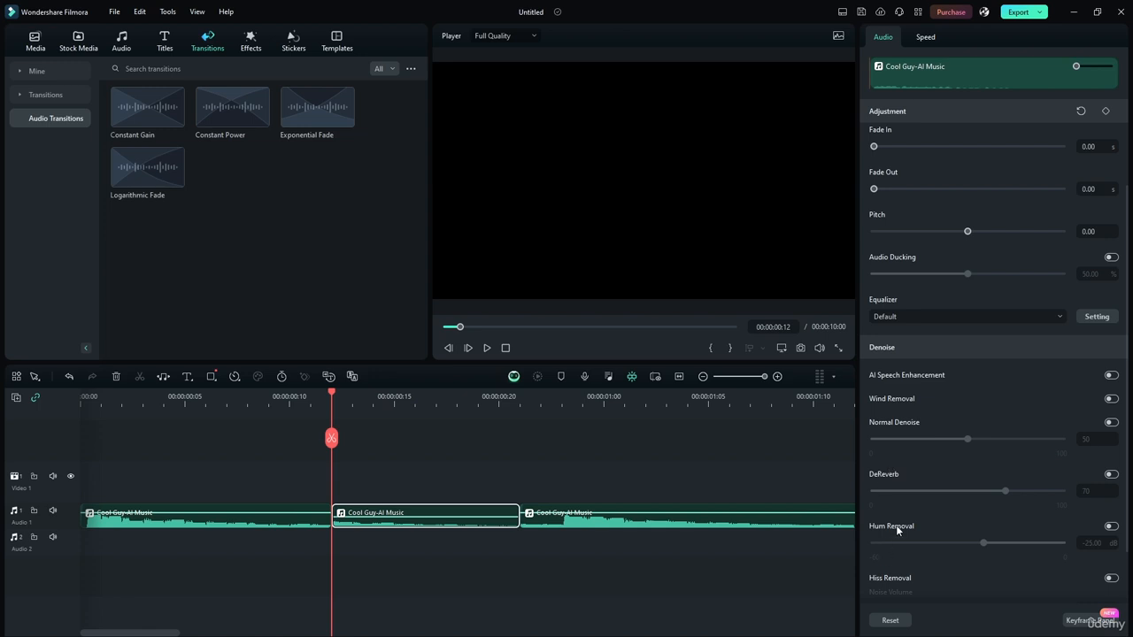
scroll(895, 525, "down", 1)
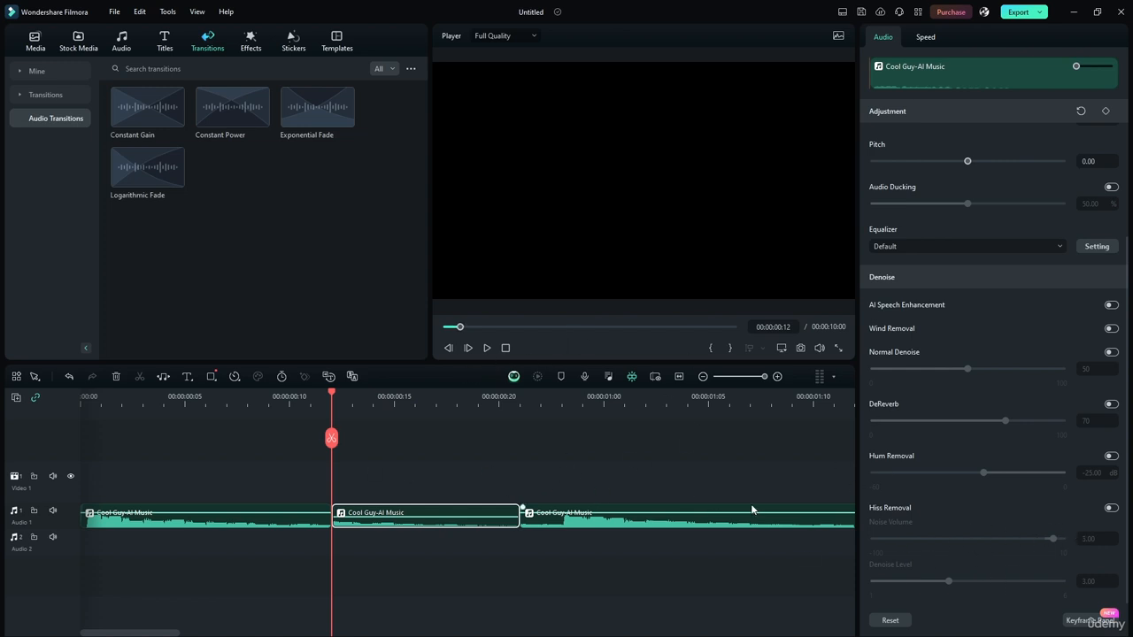
scroll(979, 494, "up", 3)
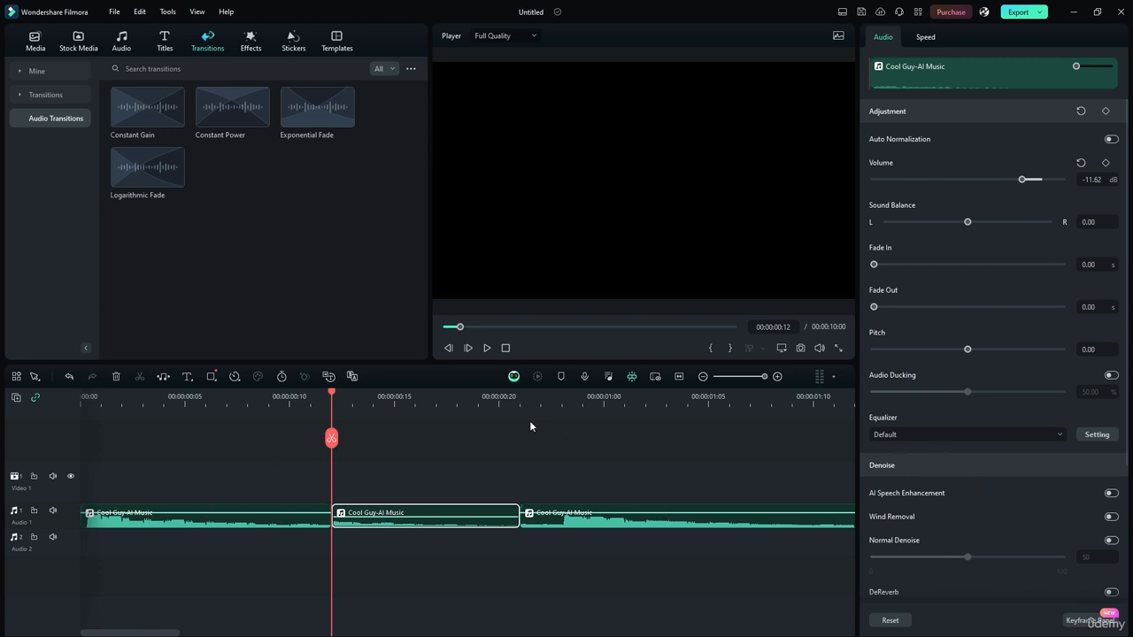
scroll(959, 235, "down", 3)
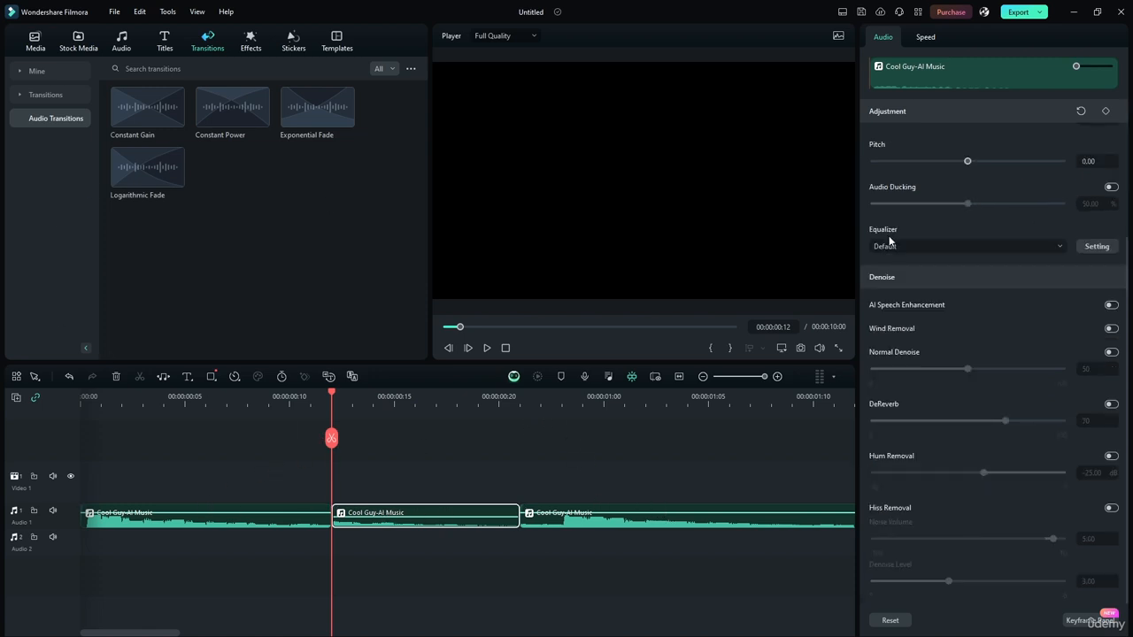
scroll(986, 159, "up", 3)
scroll(956, 361, "down", 3)
Step: Look through the Equalizer presets for the selected middle piece, keeping Default
left_click(921, 245)
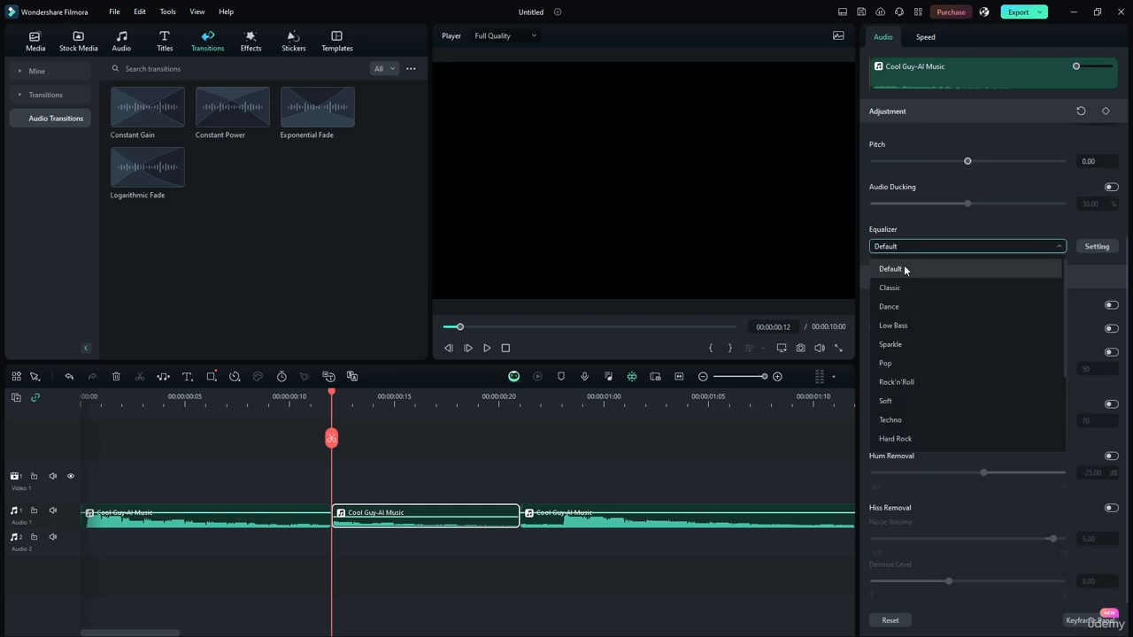
scroll(921, 381, "down", 3)
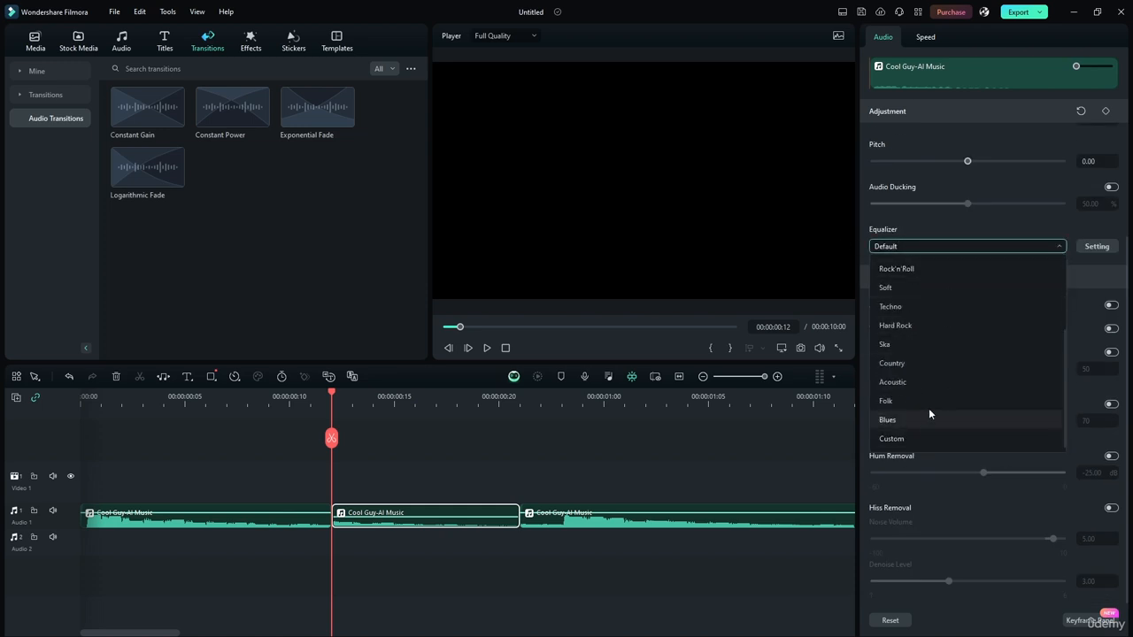
scroll(925, 410, "up", 3)
left_click(869, 214)
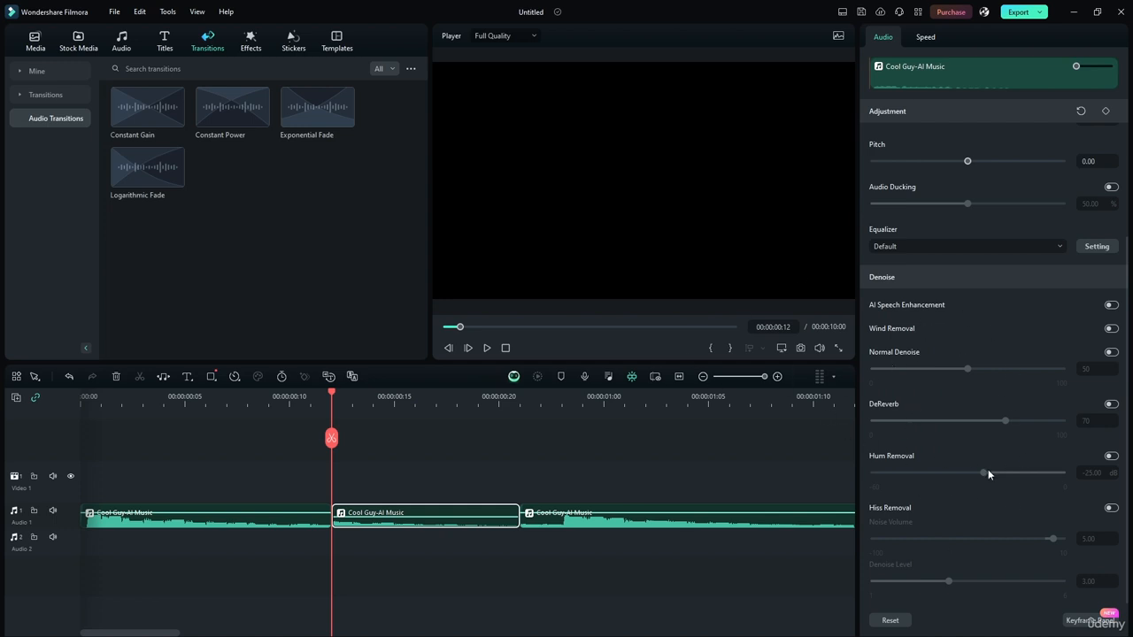
scroll(990, 476, "up", 3)
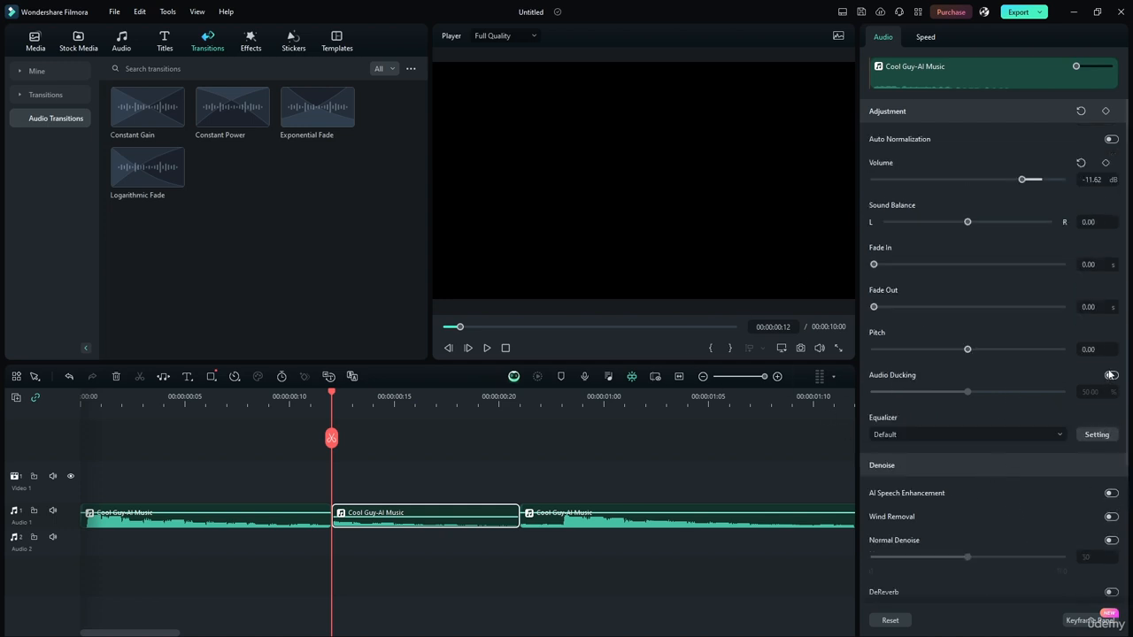
scroll(1066, 485, "down", 2)
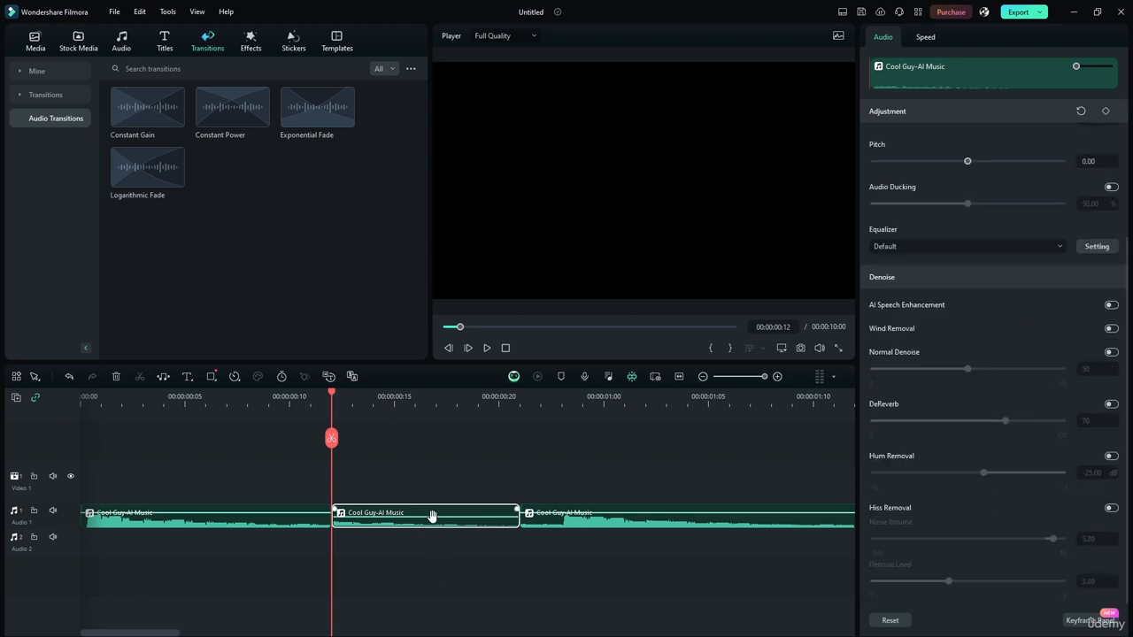
left_click(911, 245)
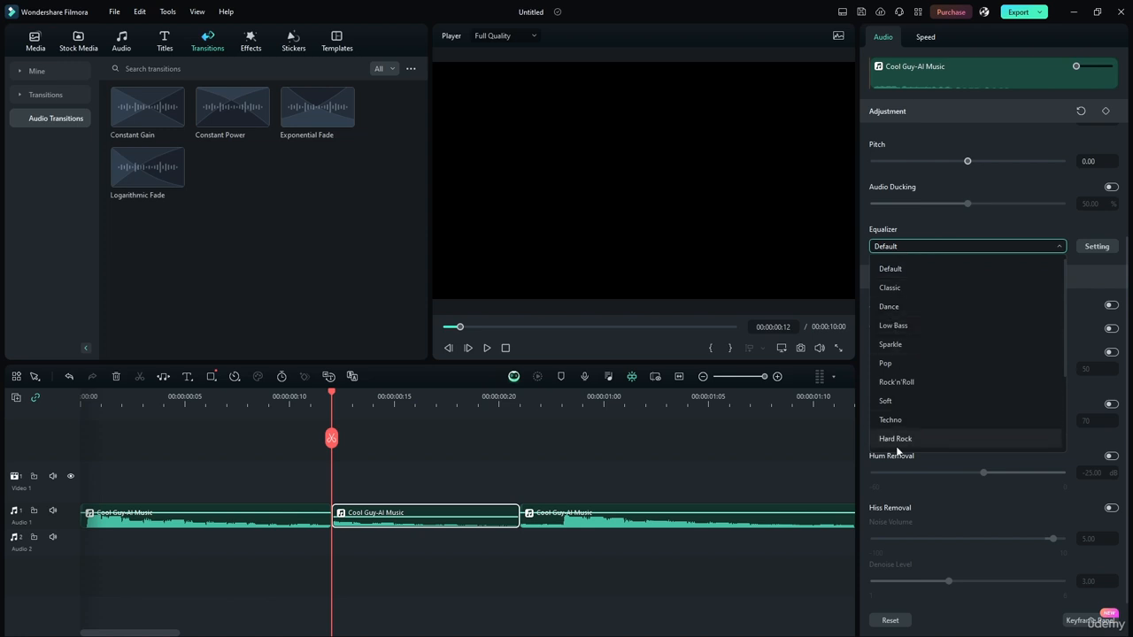
left_click(951, 246)
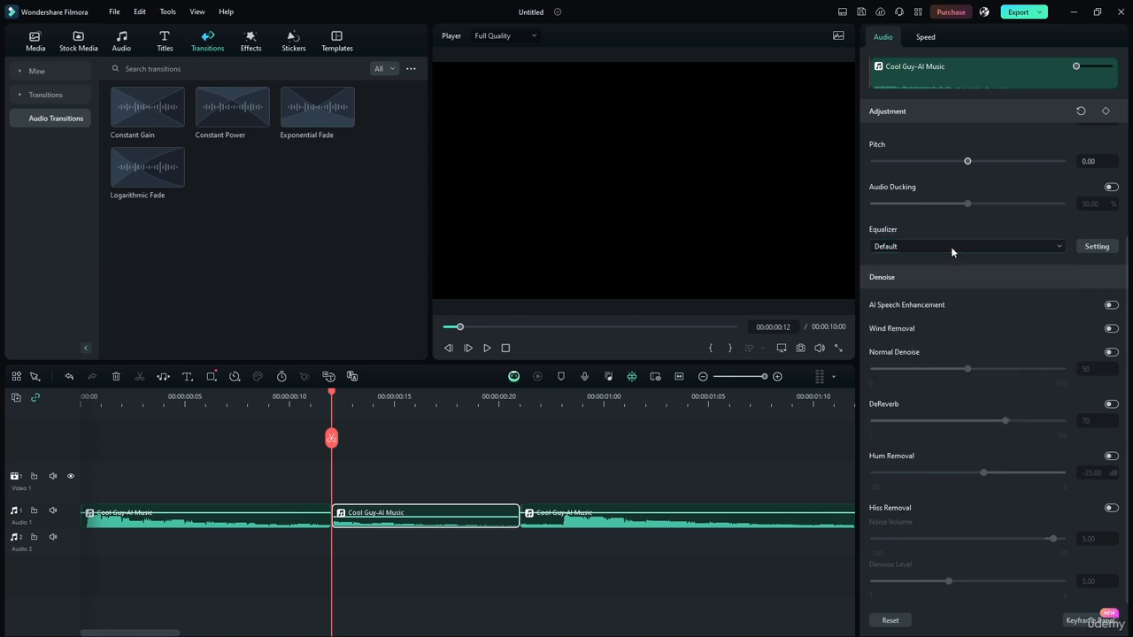